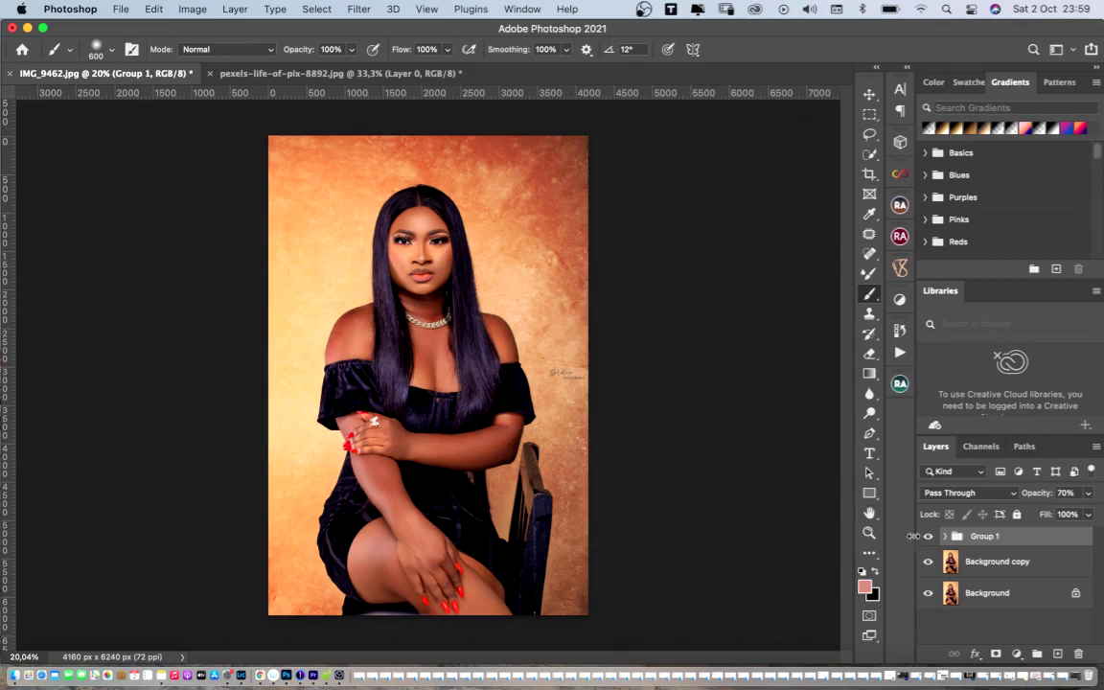
Compare the image with Group 1 hidden and shown, then delete Group 1 and Background copy.
{"action": "left_click", "coordinate": [927, 563]}
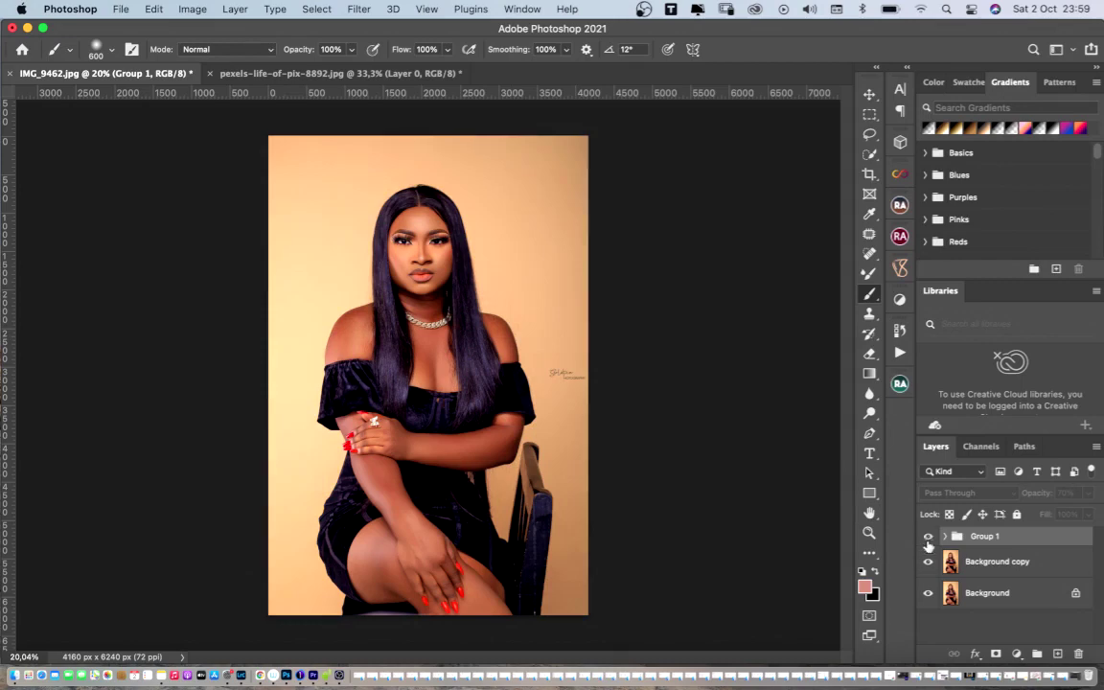
{"action": "left_click", "coordinate": [927, 536]}
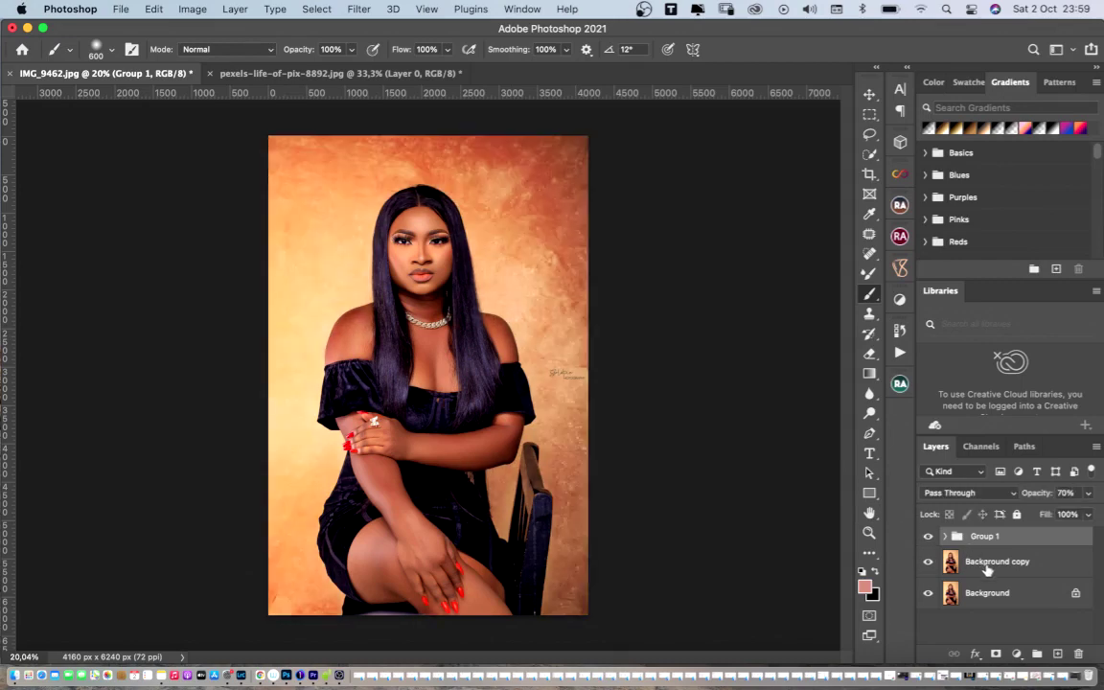
{"action": "left_click", "coordinate": [982, 564], "text": "shift"}
{"action": "left_click_drag", "start_coordinate": [982, 563], "coordinate": [1077, 653]}
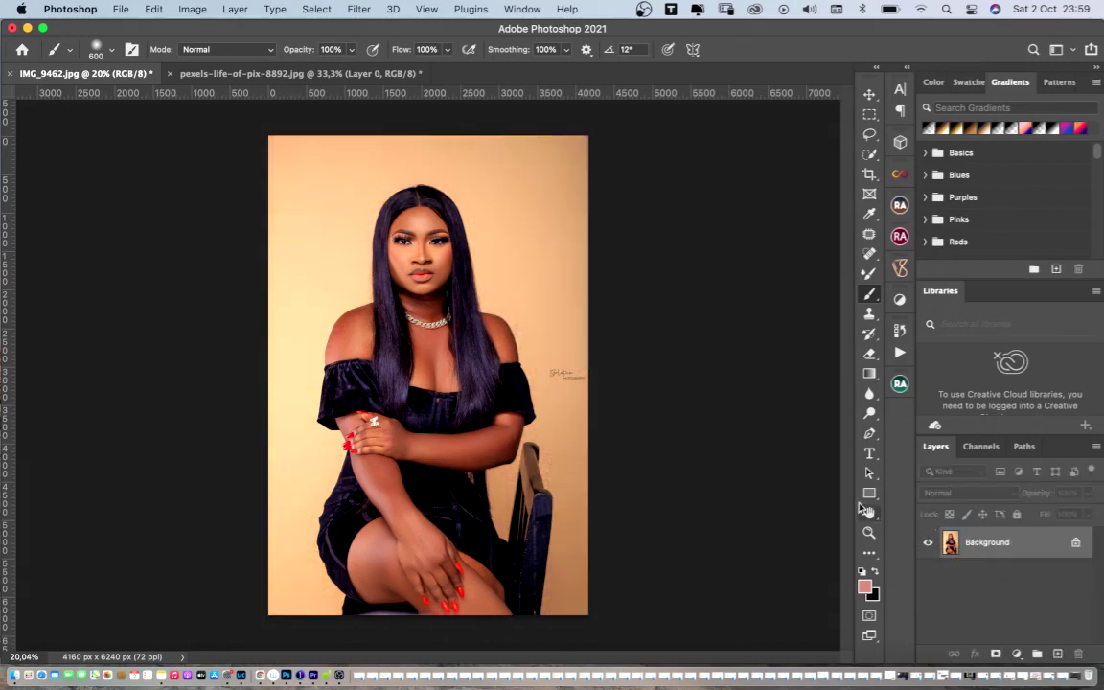
Duplicate the Background layer as Background copy and close the other pexels image, keeping only IMG_9462.jpg.
{"action": "key", "text": "super+j"}
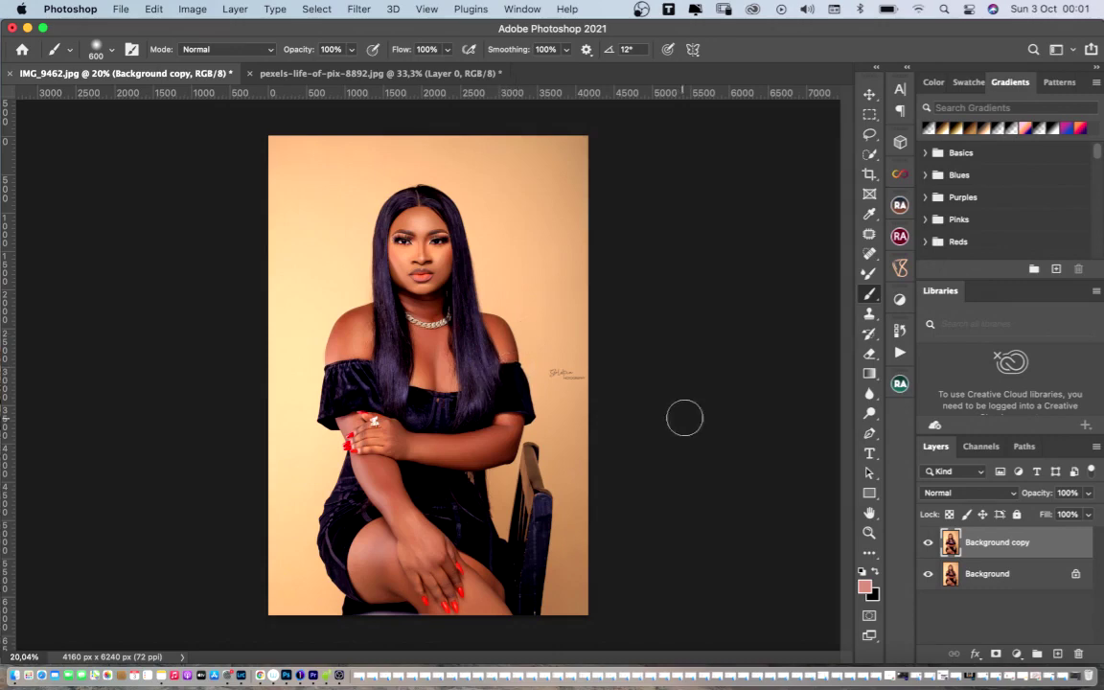
{"action": "left_click_drag", "start_coordinate": [989, 543], "coordinate": [1078, 654]}
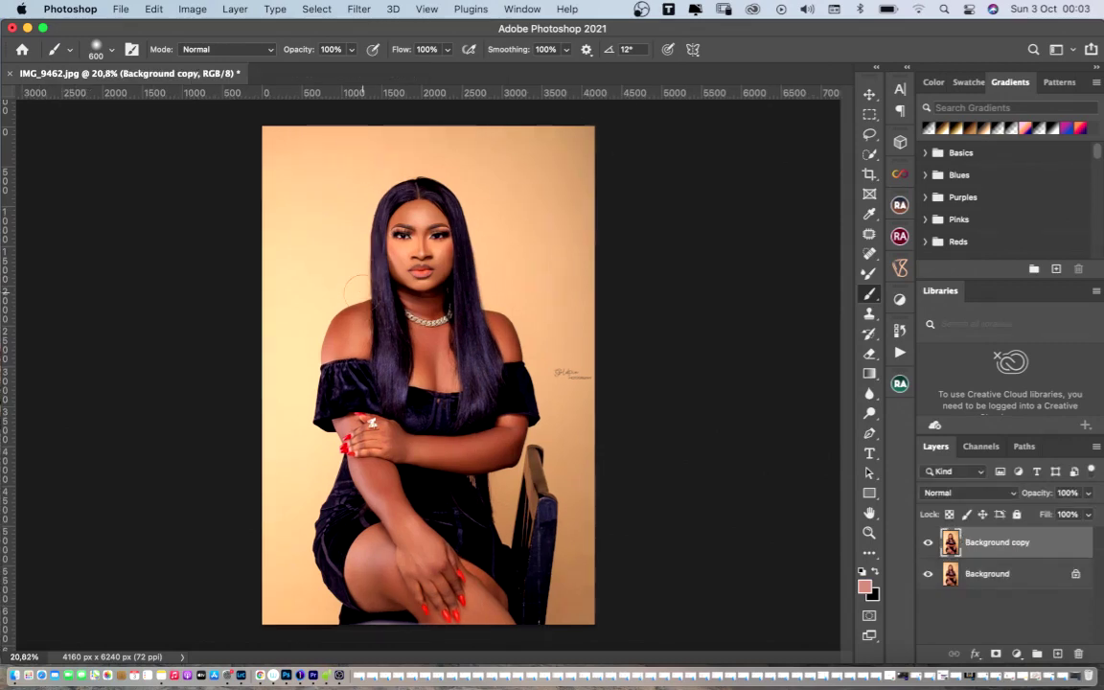
{"action": "left_click", "coordinate": [121, 9]}
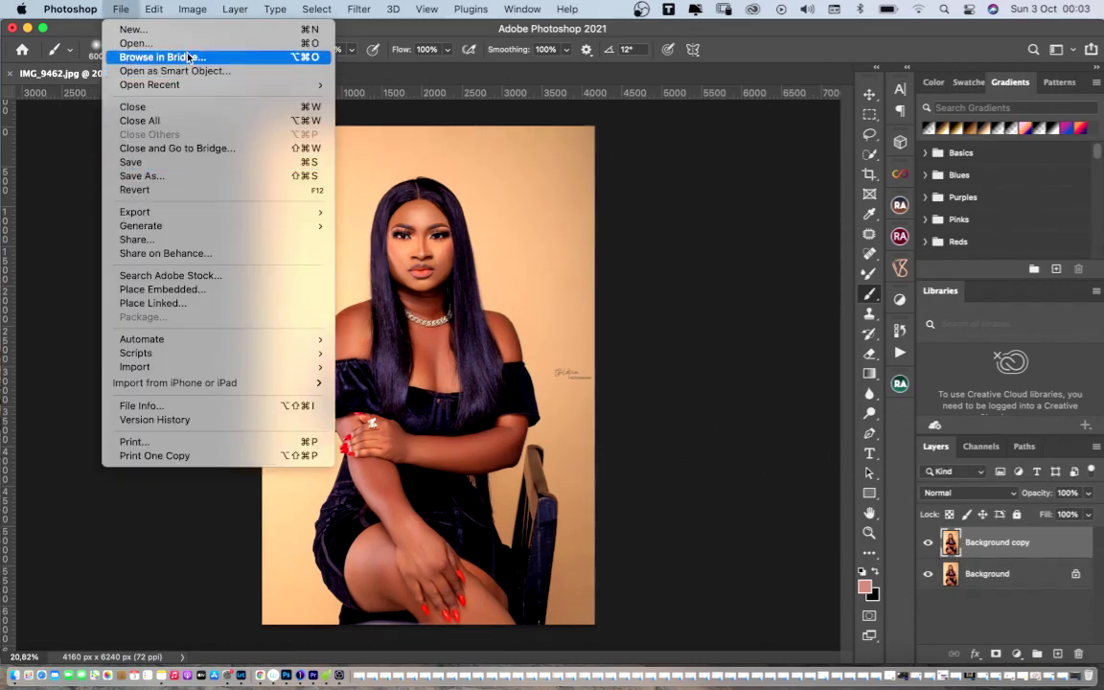
Open b5.jpg from the Desktop's texture background folder after previewing other texture files.
{"action": "left_click", "coordinate": [343, 116]}
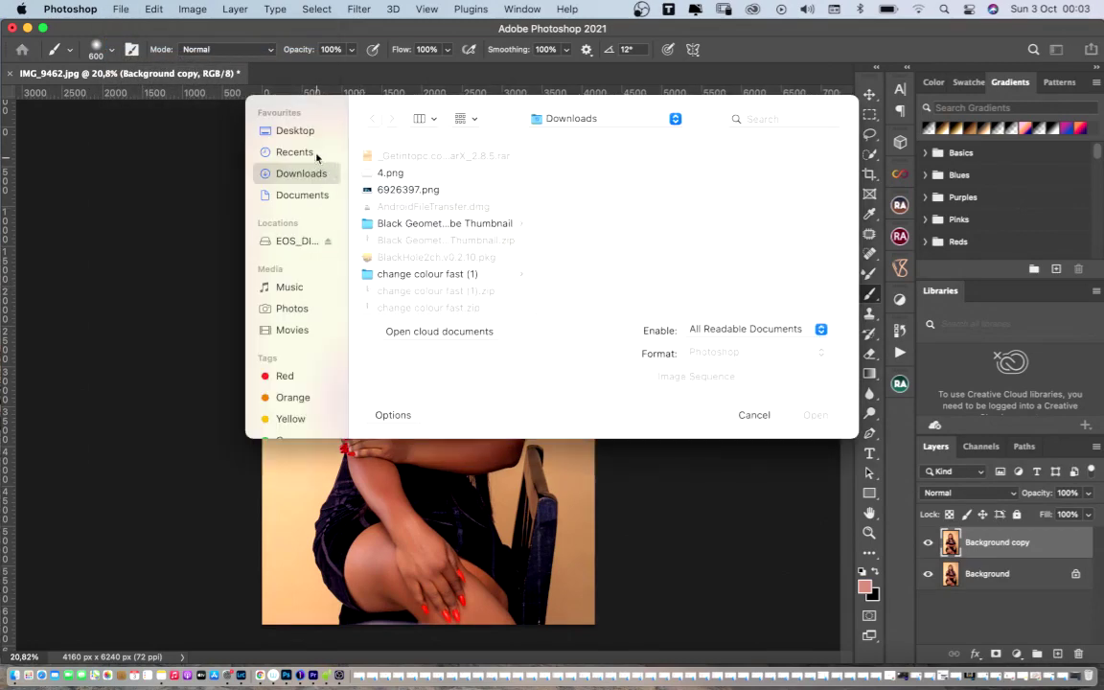
{"action": "left_click", "coordinate": [285, 131]}
{"action": "scroll", "coordinate": [417, 235], "scroll_direction": "down", "scroll_amount": 10}
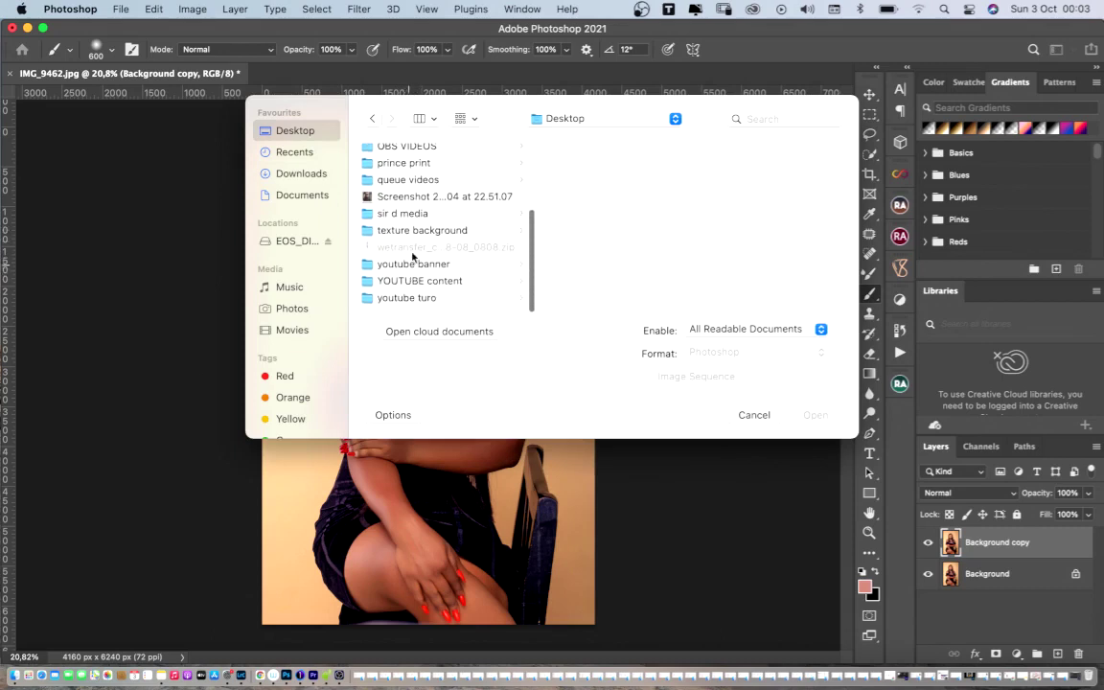
{"action": "left_click", "coordinate": [414, 231]}
{"action": "left_click", "coordinate": [596, 174]}
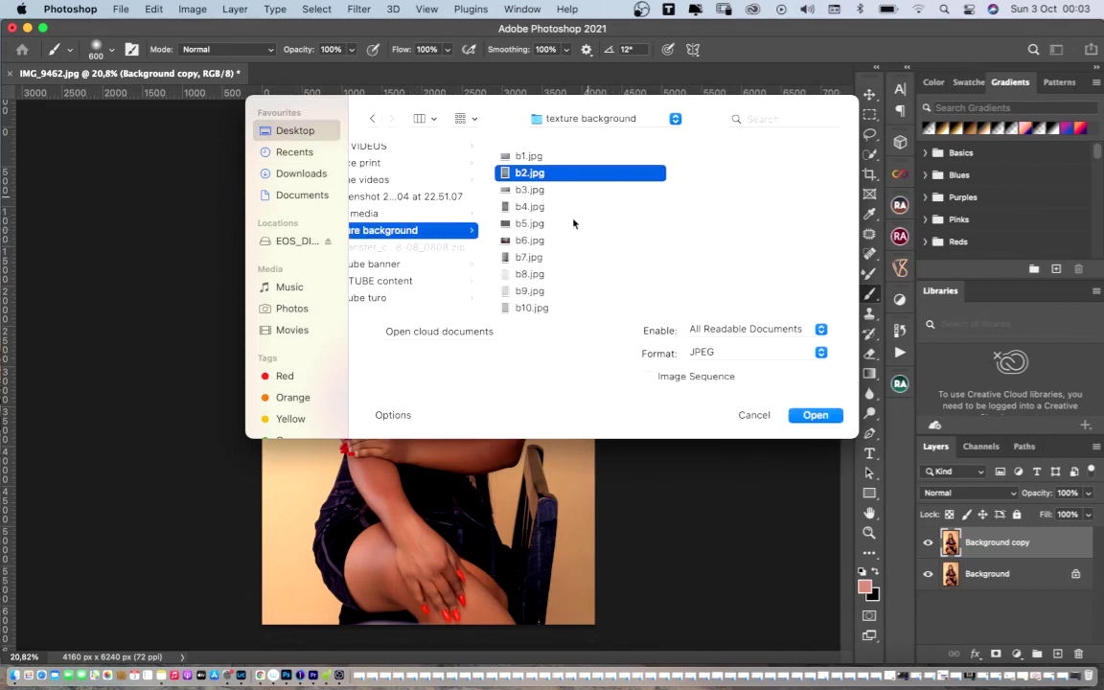
{"action": "scroll", "coordinate": [536, 249], "scroll_direction": "down", "scroll_amount": 1}
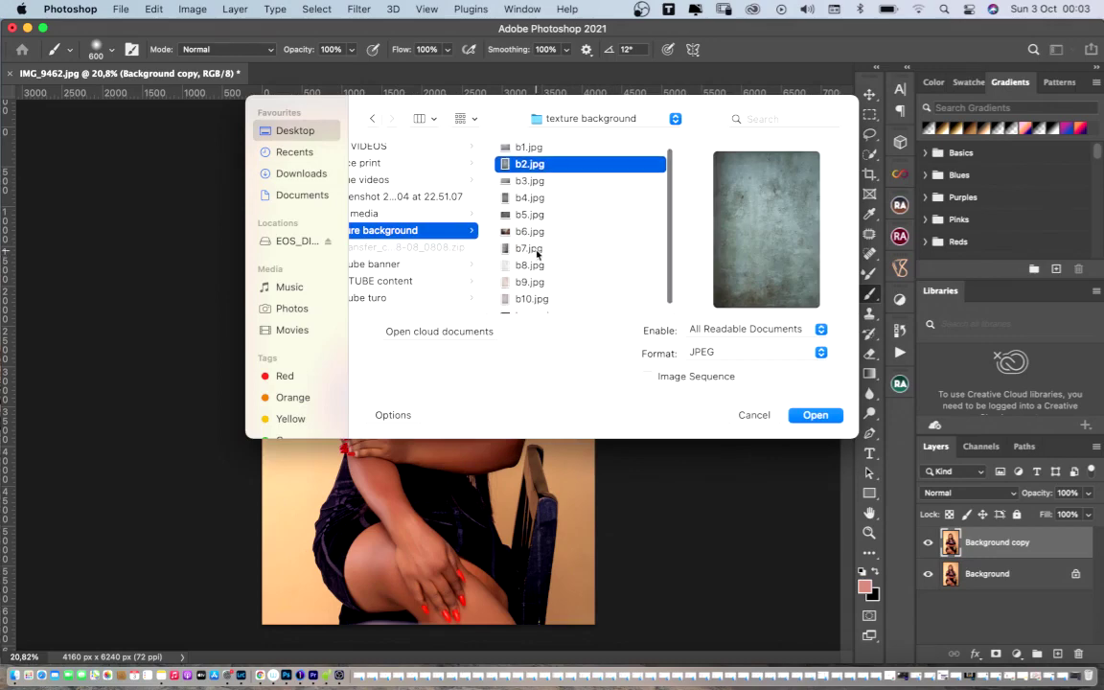
{"action": "left_click", "coordinate": [538, 243]}
{"action": "left_click", "coordinate": [538, 217]}
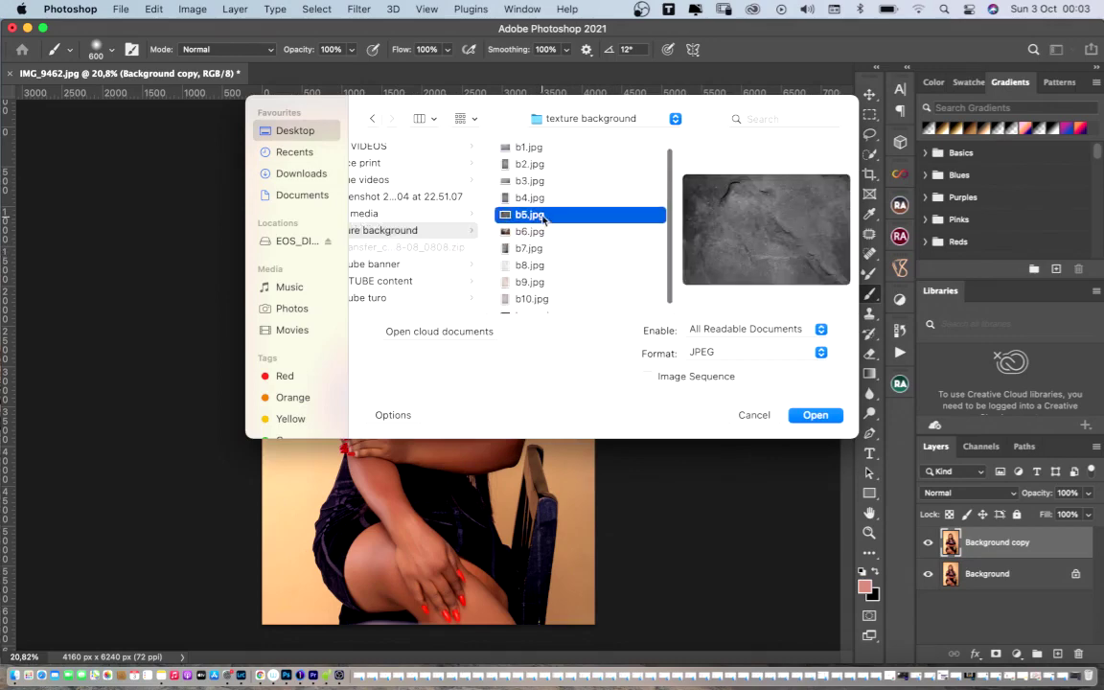
{"action": "left_click", "coordinate": [816, 414]}
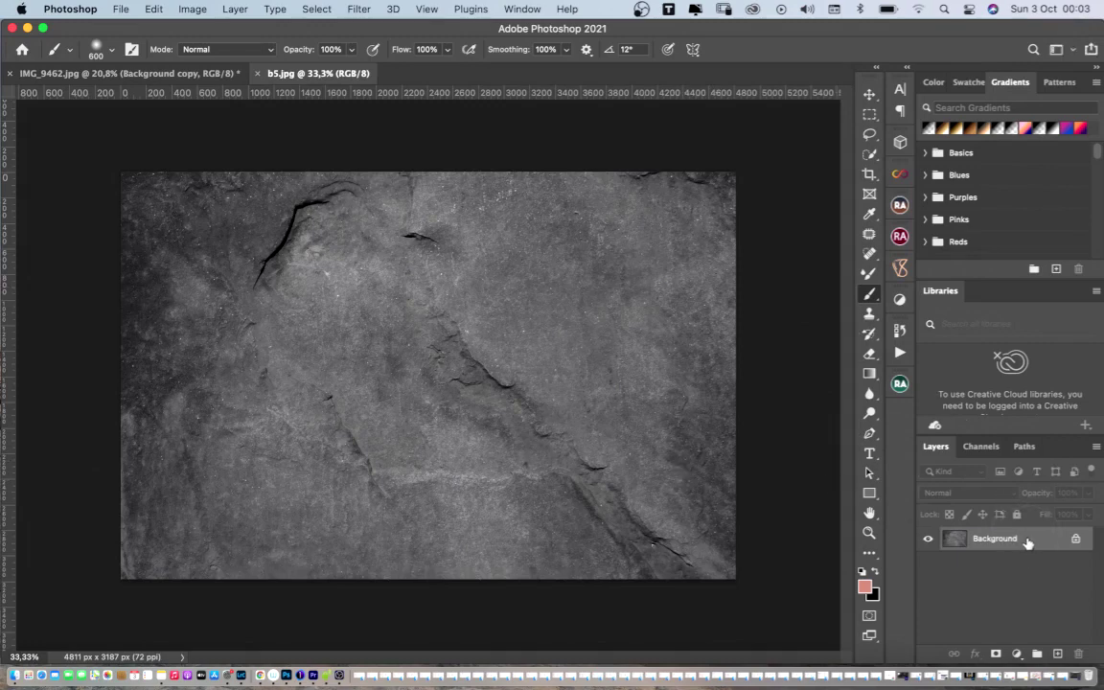
Convert b5.jpg's Background to Layer 0 and copy it into IMG_9462.jpg as Layer 1.
{"action": "double_click", "coordinate": [985, 534]}
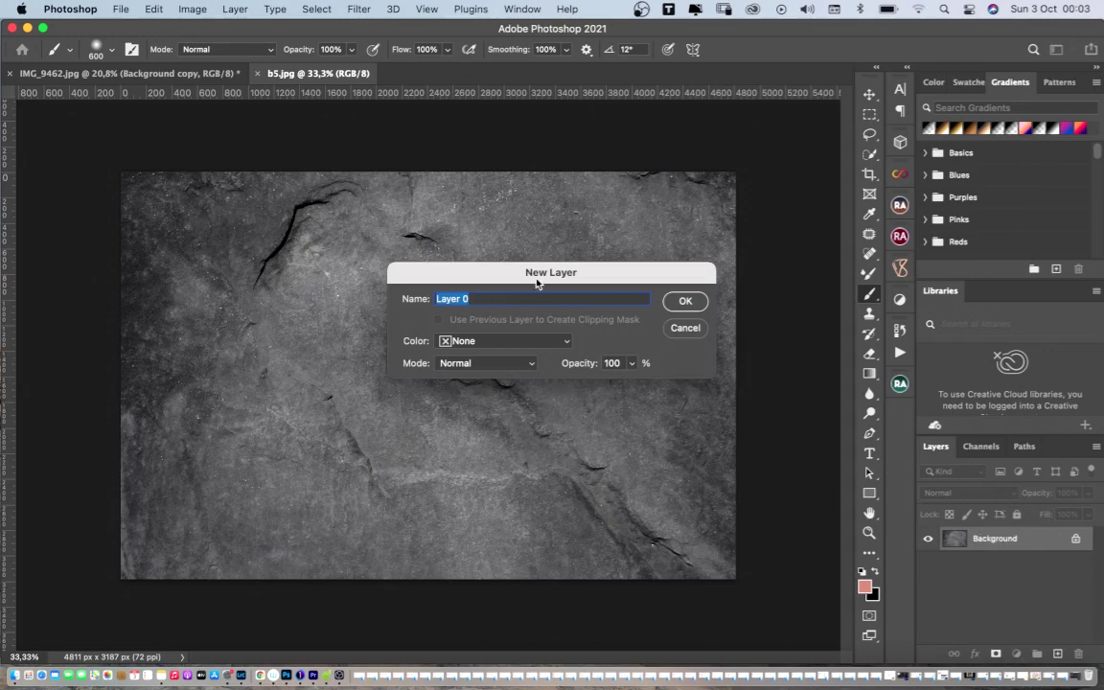
{"action": "left_click", "coordinate": [676, 302]}
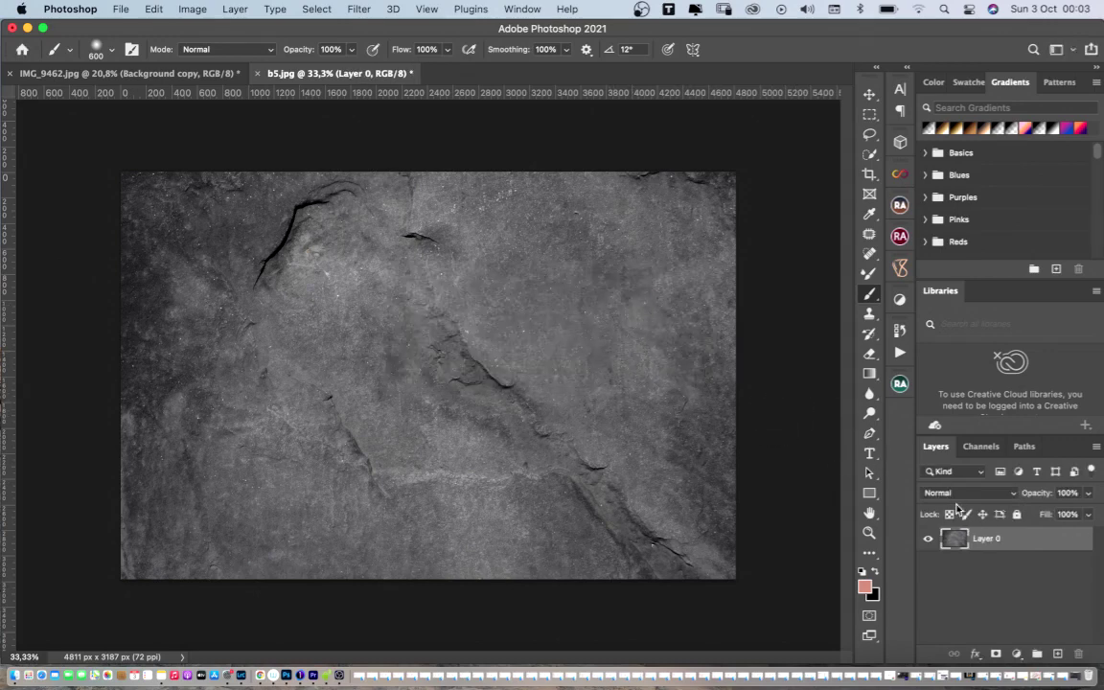
{"action": "left_click_drag", "start_coordinate": [1006, 539], "coordinate": [430, 184]}
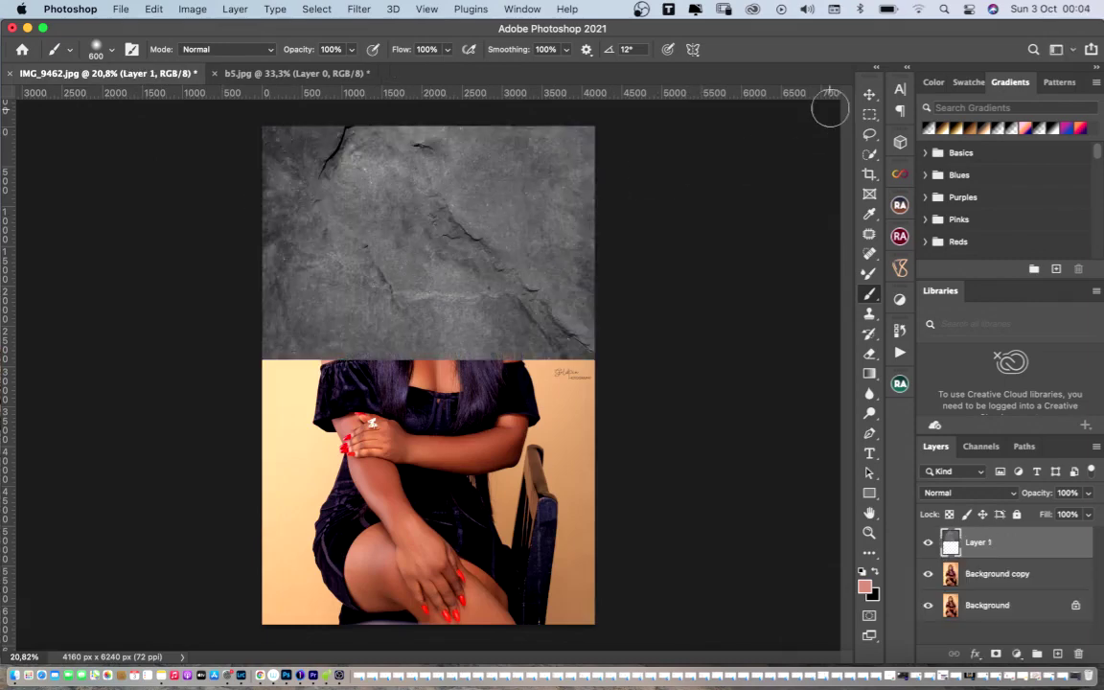
Rotate the stone texture about 90° and scale it to roughly 140% to fill the canvas.
{"action": "key", "text": "v"}
{"action": "key", "text": "super"}
{"action": "key", "text": "super+t"}
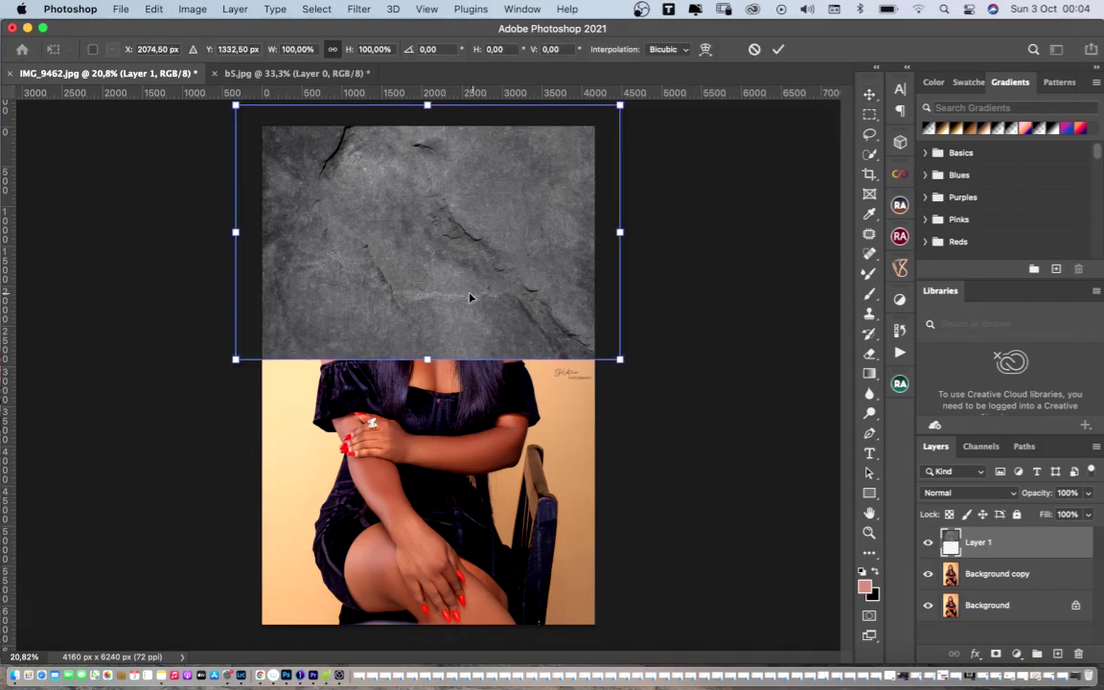
{"action": "left_click_drag", "start_coordinate": [464, 262], "coordinate": [454, 356]}
{"action": "left_click_drag", "start_coordinate": [246, 205], "coordinate": [517, 173]}
{"action": "left_click_drag", "start_coordinate": [290, 135], "coordinate": [221, 125]}
{"action": "left_click_drag", "start_coordinate": [546, 519], "coordinate": [673, 581]}
{"action": "left_click_drag", "start_coordinate": [506, 437], "coordinate": [520, 437]}
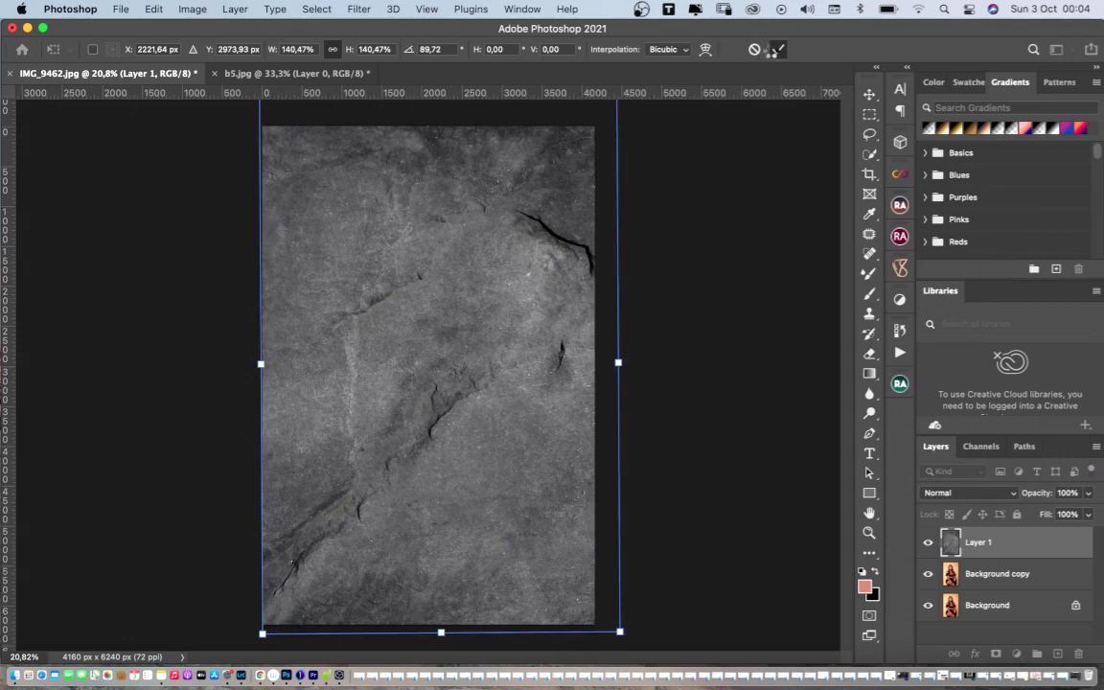
{"action": "left_click", "coordinate": [776, 49]}
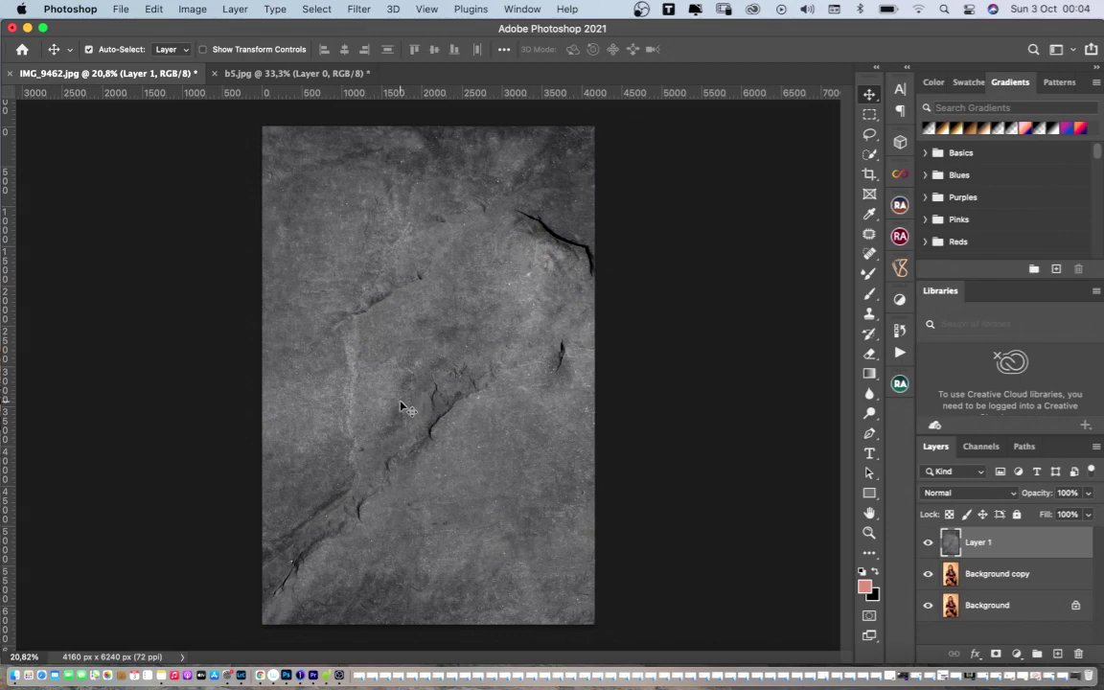
Patch the top-right crack and the next crack with nearby clean stone texture.
{"action": "key", "text": "j"}
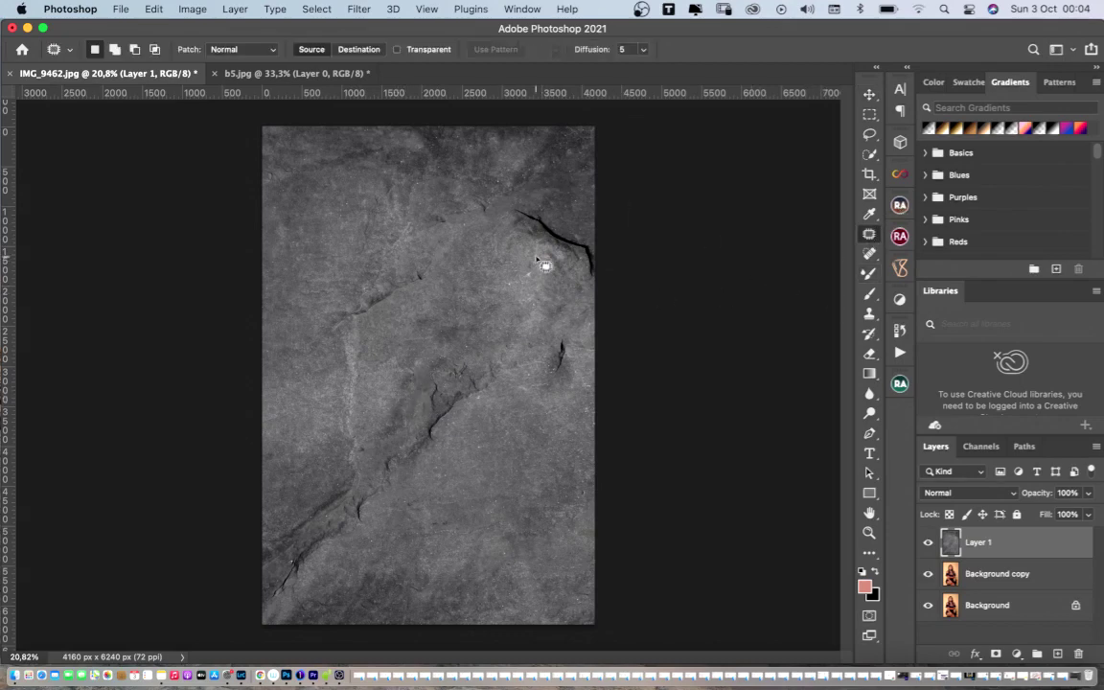
{"action": "mouse_move", "coordinate": [510, 208]}
{"action": "left_mouse_down"}
{"action": "mouse_move", "coordinate": [588, 278]}
{"action": "mouse_move", "coordinate": [592, 236]}
{"action": "mouse_move", "coordinate": [509, 209]}
{"action": "left_mouse_up"}
{"action": "left_click_drag", "start_coordinate": [563, 241], "coordinate": [542, 307]}
{"action": "key", "text": "super+d"}
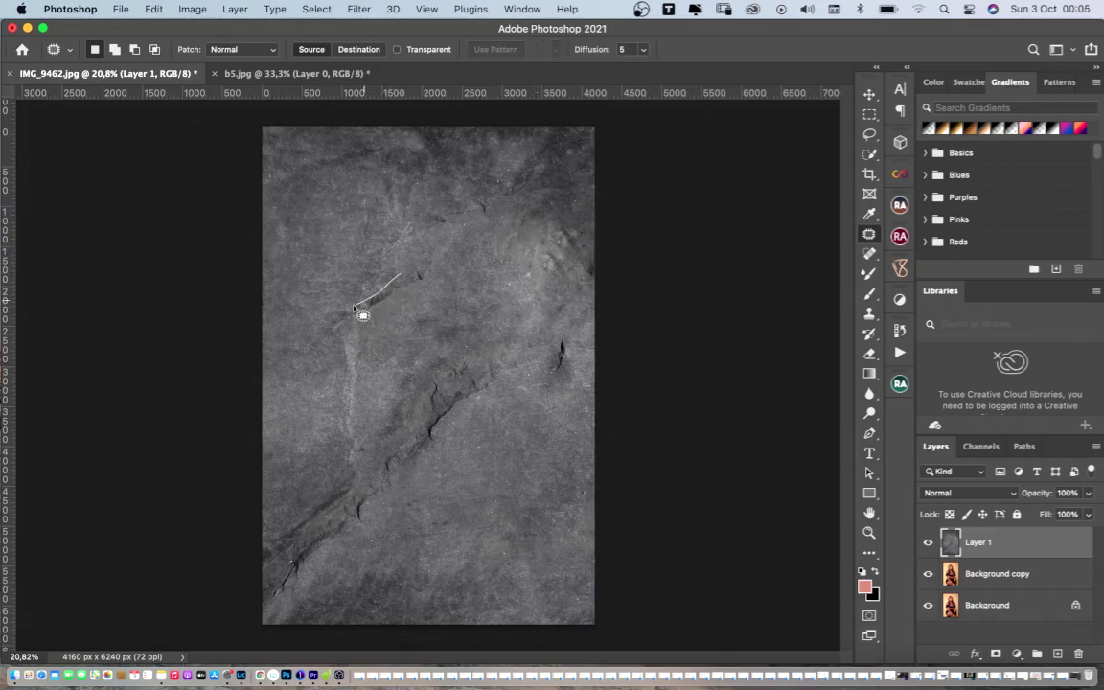
{"action": "left_click_drag", "start_coordinate": [347, 327], "coordinate": [366, 314]}
{"action": "mouse_move", "coordinate": [419, 286]}
{"action": "left_mouse_down"}
{"action": "mouse_move", "coordinate": [431, 277]}
{"action": "mouse_move", "coordinate": [369, 283]}
{"action": "mouse_move", "coordinate": [343, 306]}
{"action": "left_mouse_up"}
{"action": "key", "text": "super+d"}
Patch the long crack running down the texture, including its lower part.
{"action": "mouse_move", "coordinate": [341, 440]}
{"action": "left_mouse_down"}
{"action": "mouse_move", "coordinate": [356, 473]}
{"action": "mouse_move", "coordinate": [361, 331]}
{"action": "mouse_move", "coordinate": [352, 317]}
{"action": "mouse_move", "coordinate": [334, 408]}
{"action": "mouse_move", "coordinate": [343, 360]}
{"action": "mouse_move", "coordinate": [341, 440]}
{"action": "mouse_move", "coordinate": [353, 468]}
{"action": "mouse_move", "coordinate": [361, 414]}
{"action": "left_mouse_up"}
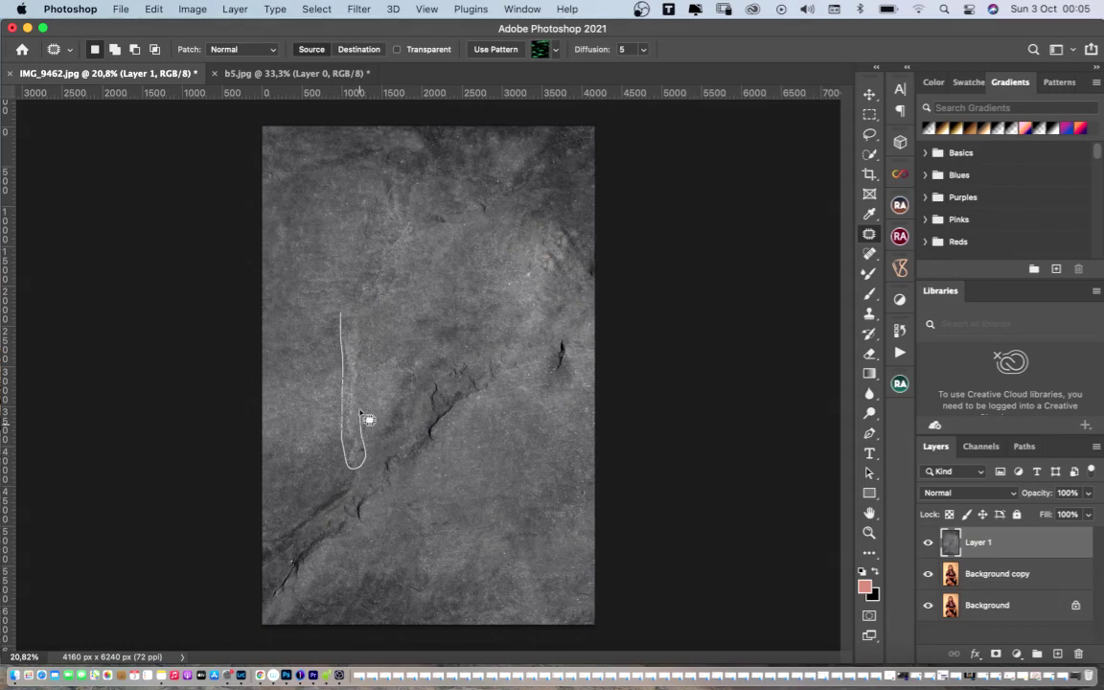
{"action": "left_click_drag", "start_coordinate": [364, 369], "coordinate": [347, 320]}
{"action": "mouse_move", "coordinate": [336, 485]}
{"action": "left_mouse_down"}
{"action": "mouse_move", "coordinate": [283, 550]}
{"action": "mouse_move", "coordinate": [274, 582]}
{"action": "left_mouse_up"}
{"action": "left_click_drag", "start_coordinate": [287, 625], "coordinate": [315, 596]}
{"action": "mouse_move", "coordinate": [377, 520]}
{"action": "left_mouse_down"}
{"action": "mouse_move", "coordinate": [375, 496]}
{"action": "mouse_move", "coordinate": [391, 510]}
{"action": "mouse_move", "coordinate": [406, 463]}
{"action": "mouse_move", "coordinate": [447, 460]}
{"action": "left_mouse_up"}
{"action": "key", "text": "super+d"}
Patch the remaining down-left crack and the small blemishes near the top-right edge.
{"action": "left_click_drag", "start_coordinate": [440, 373], "coordinate": [392, 442]}
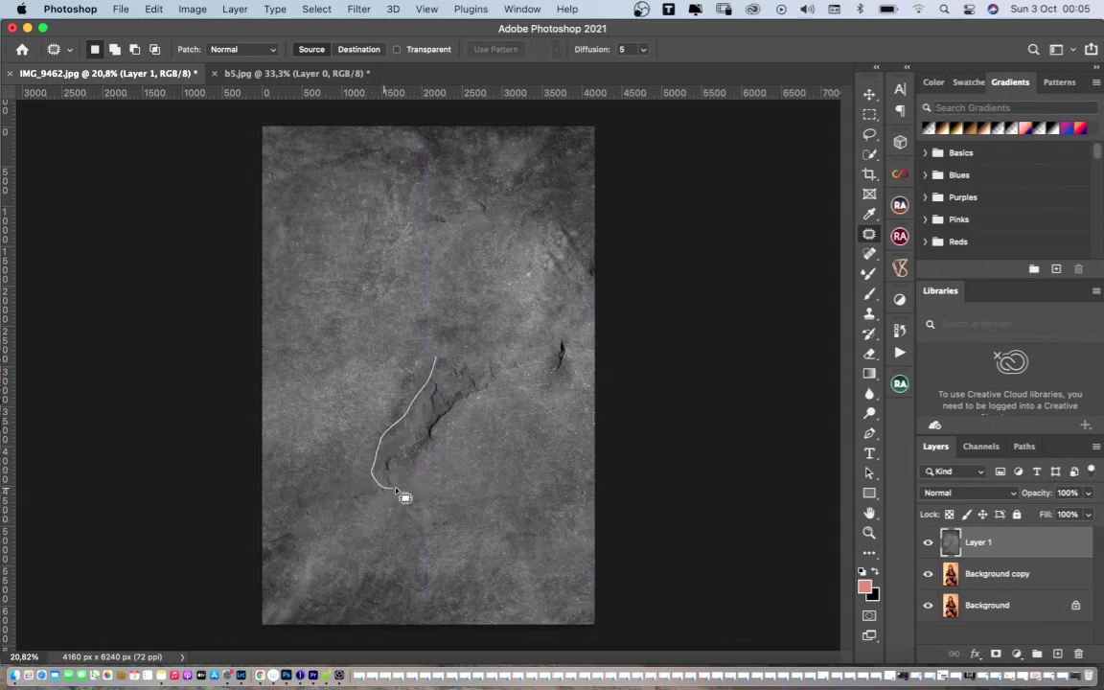
{"action": "left_click_drag", "start_coordinate": [495, 407], "coordinate": [509, 383]}
{"action": "left_click_drag", "start_coordinate": [478, 342], "coordinate": [446, 347]}
{"action": "left_click_drag", "start_coordinate": [405, 402], "coordinate": [357, 383]}
{"action": "key", "text": "super+d"}
{"action": "mouse_move", "coordinate": [556, 338]}
{"action": "left_mouse_down"}
{"action": "mouse_move", "coordinate": [556, 388]}
{"action": "mouse_move", "coordinate": [584, 352]}
{"action": "mouse_move", "coordinate": [563, 350]}
{"action": "left_mouse_up"}
{"action": "key", "text": "super+d"}
{"action": "mouse_move", "coordinate": [581, 246]}
{"action": "left_mouse_down"}
{"action": "mouse_move", "coordinate": [580, 276]}
{"action": "mouse_move", "coordinate": [611, 256]}
{"action": "mouse_move", "coordinate": [600, 264]}
{"action": "left_mouse_up"}
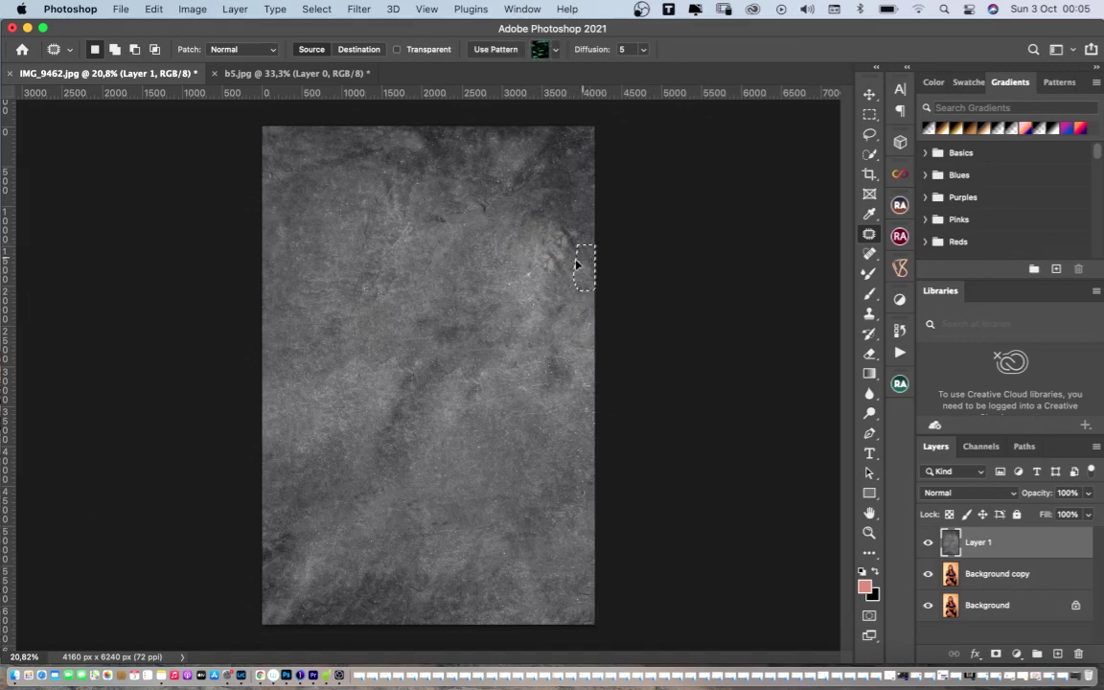
{"action": "key", "text": "super+d"}
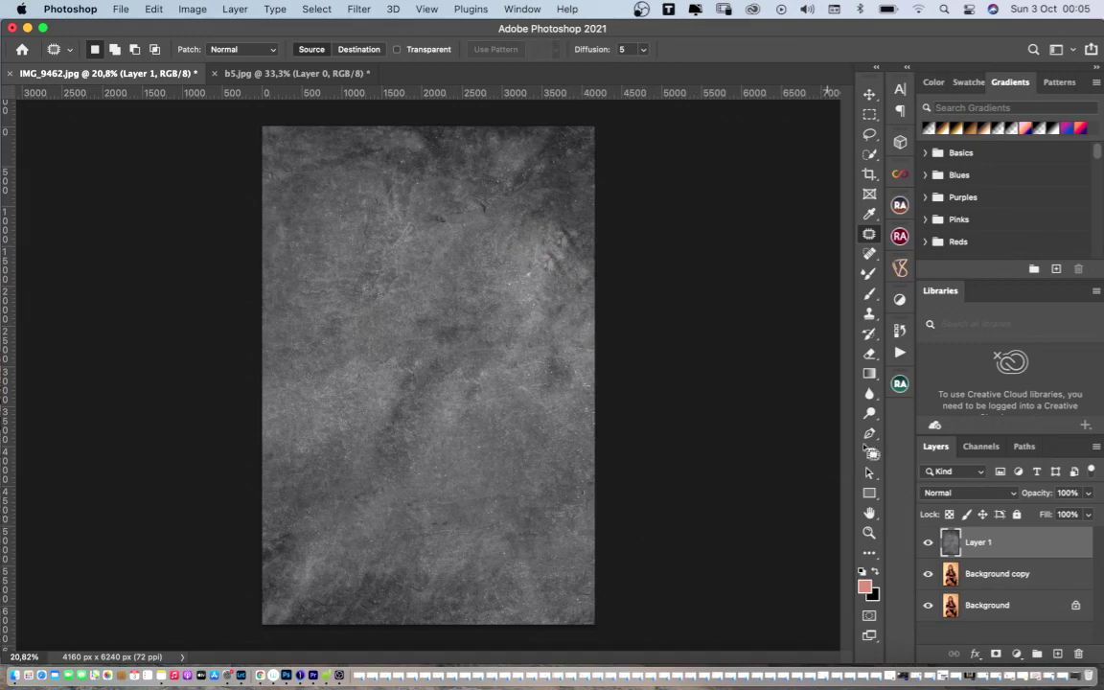
Set Layer 1's blend mode to Overlay.
{"action": "left_click", "coordinate": [946, 494]}
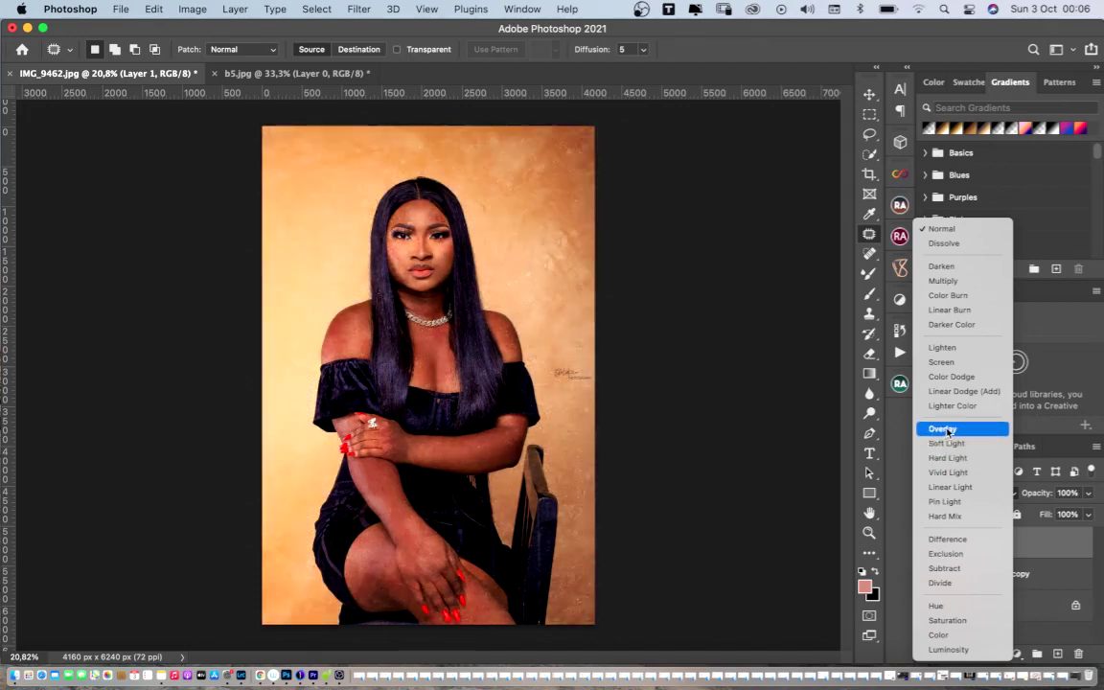
{"action": "left_click", "coordinate": [947, 431]}
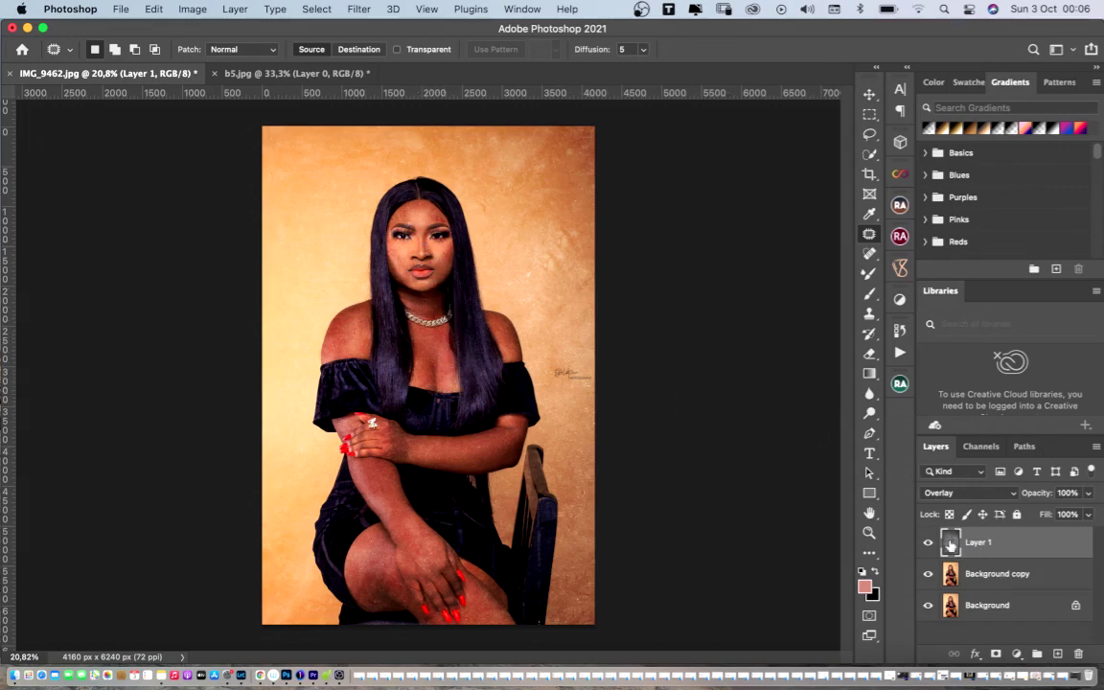
Apply a Gaussian Blur with a radius of about 3.8 pixels to Layer 1.
{"action": "left_click", "coordinate": [357, 10]}
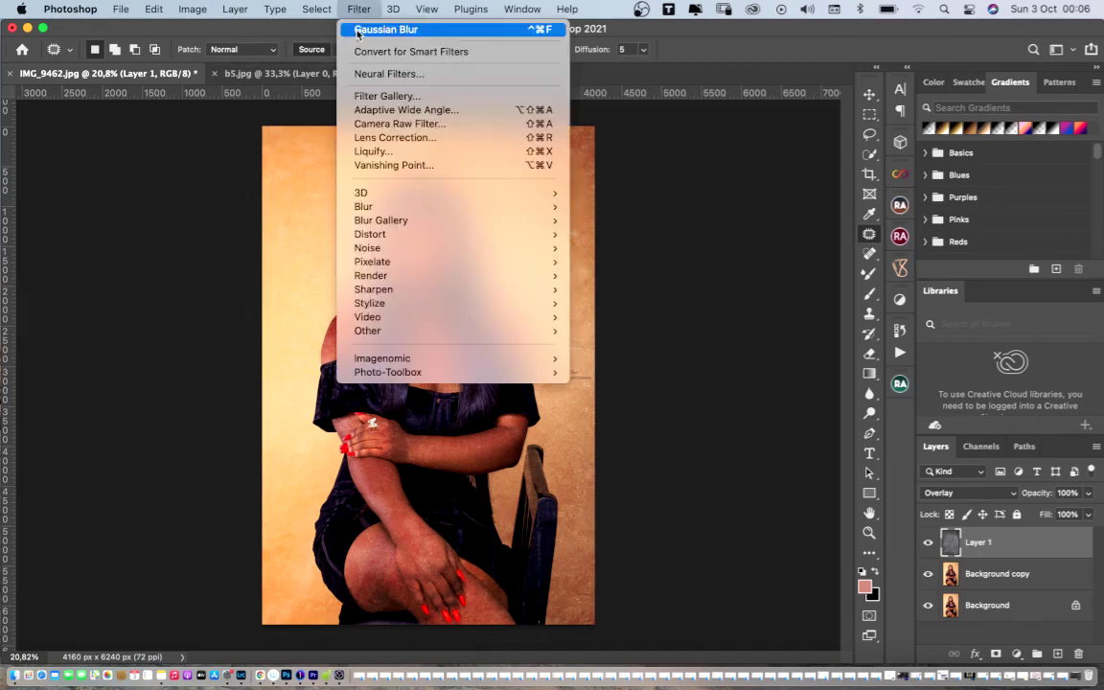
{"action": "mouse_move", "coordinate": [376, 212]}
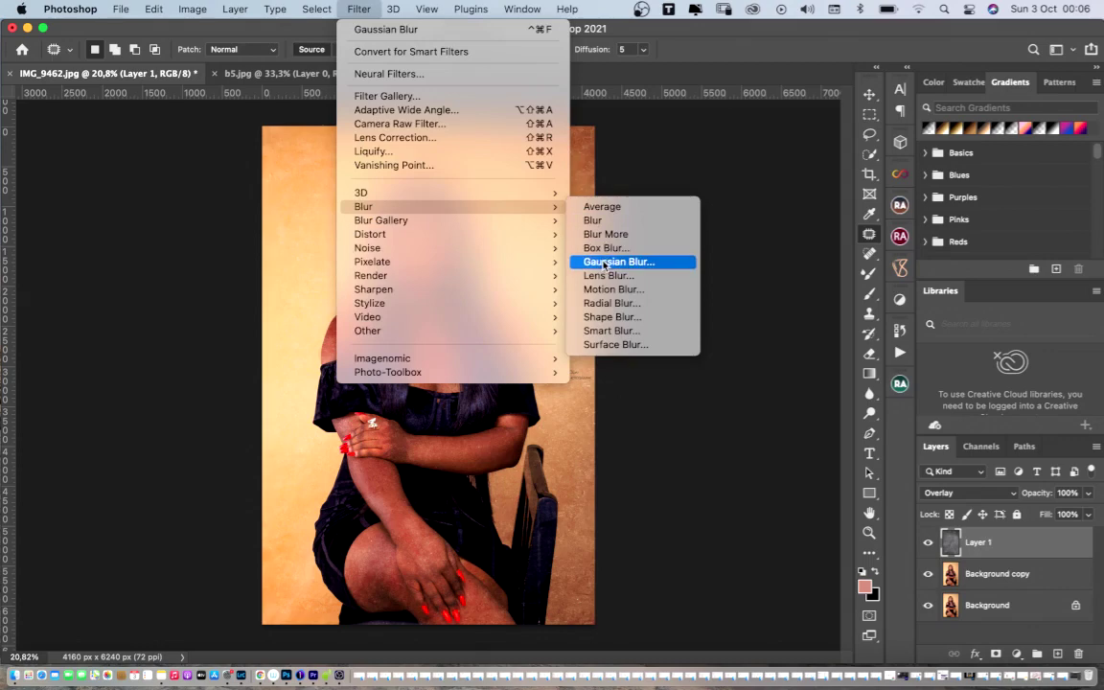
{"action": "left_click", "coordinate": [614, 260]}
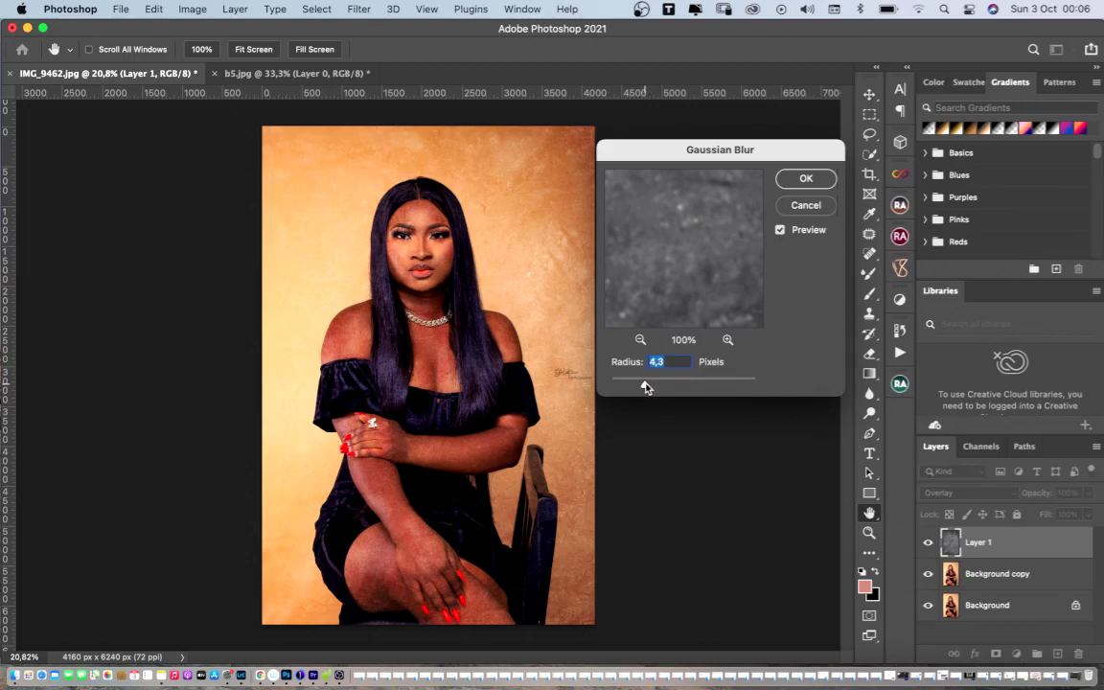
{"action": "left_click_drag", "start_coordinate": [592, 388], "coordinate": [632, 385]}
{"action": "left_click_drag", "start_coordinate": [641, 386], "coordinate": [642, 385]}
{"action": "left_click", "coordinate": [808, 181]}
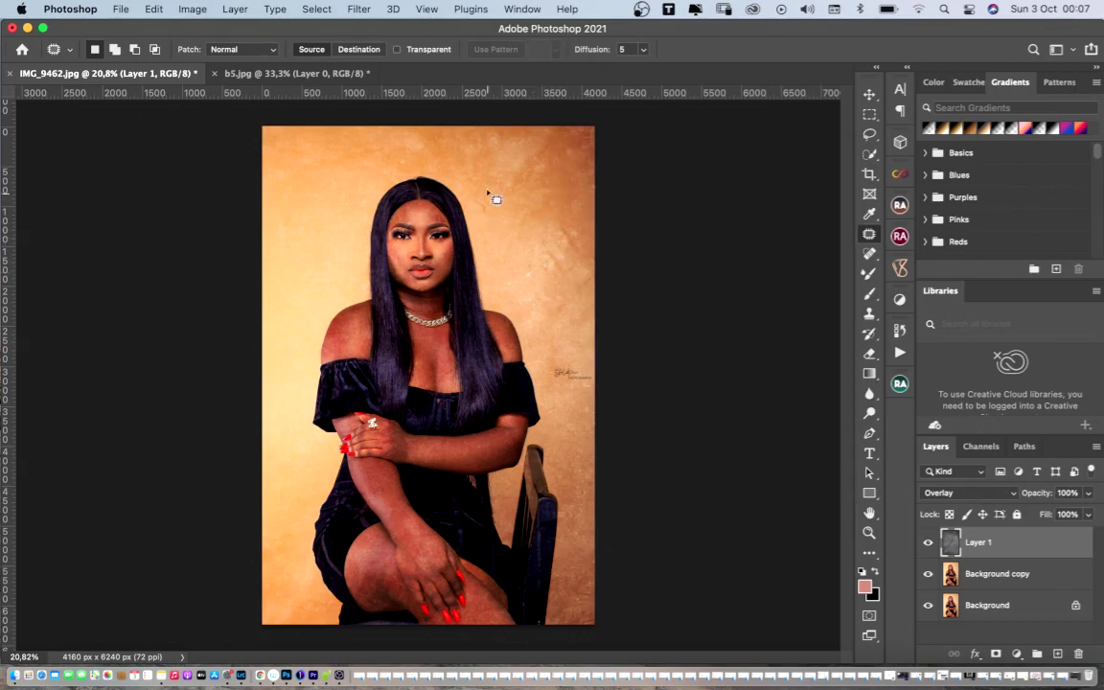
Add a layer mask to Layer 1 and paint black over the woman's arm, hair and chest.
{"action": "left_click", "coordinate": [995, 653]}
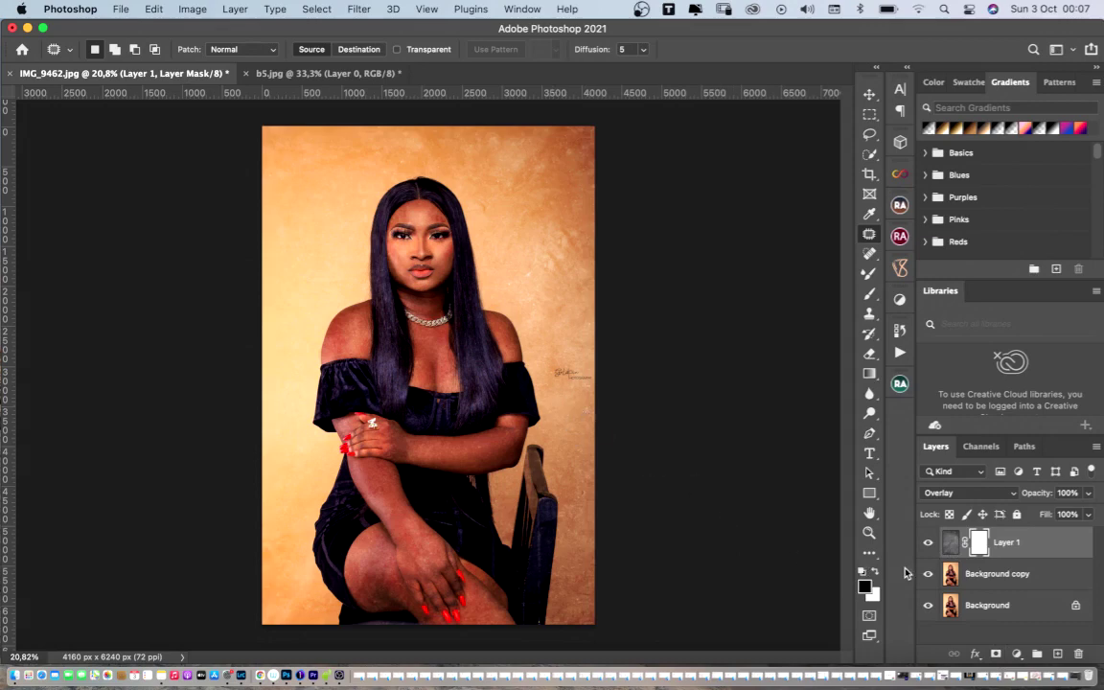
{"action": "left_click", "coordinate": [876, 573]}
{"action": "left_click", "coordinate": [875, 575]}
{"action": "key", "text": "b"}
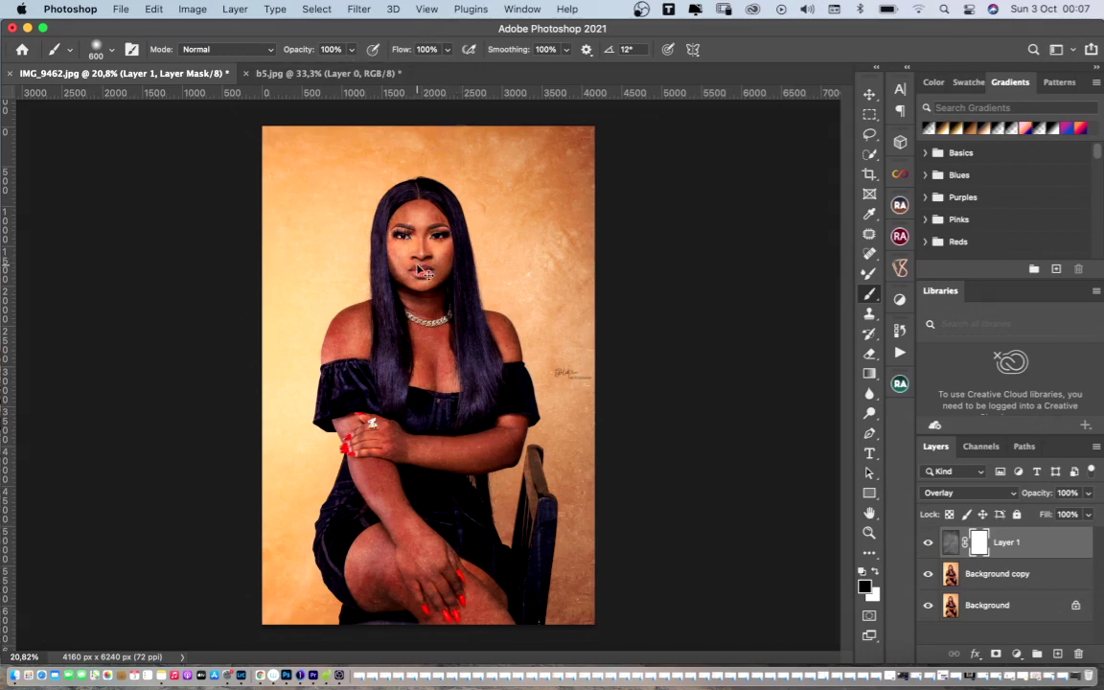
{"action": "key", "text": "super+equal"}
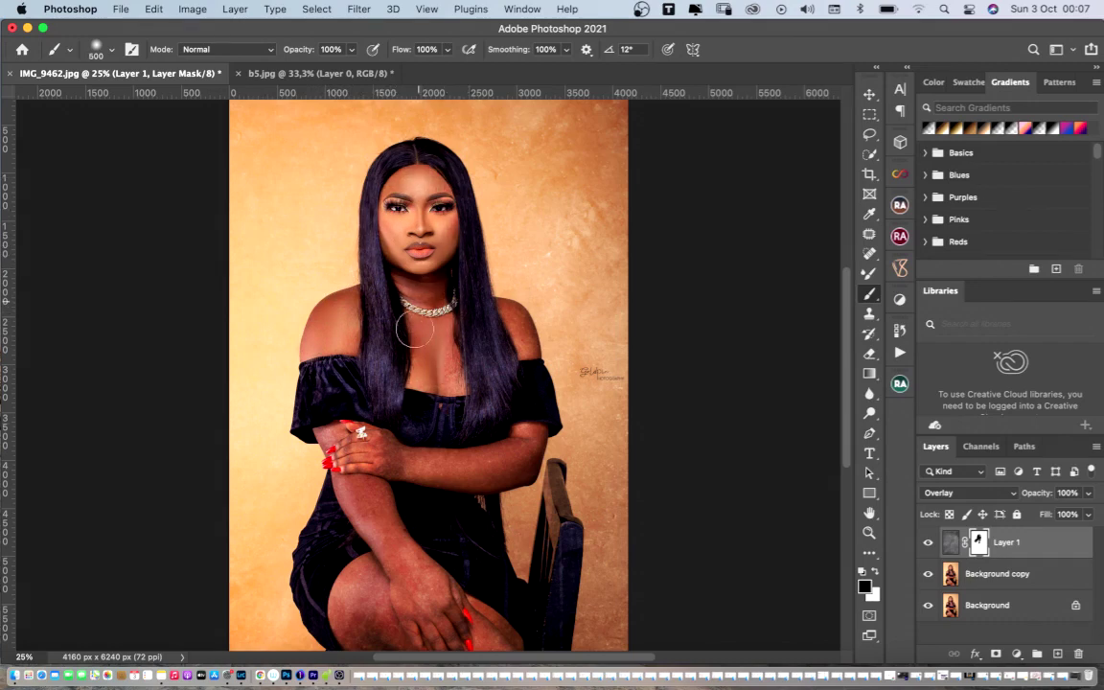
{"action": "mouse_move", "coordinate": [400, 422]}
{"action": "left_mouse_down"}
{"action": "mouse_move", "coordinate": [386, 549]}
{"action": "mouse_move", "coordinate": [321, 454]}
{"action": "mouse_move", "coordinate": [359, 544]}
{"action": "mouse_move", "coordinate": [318, 439]}
{"action": "mouse_move", "coordinate": [332, 412]}
{"action": "mouse_move", "coordinate": [287, 378]}
{"action": "mouse_move", "coordinate": [321, 465]}
{"action": "mouse_move", "coordinate": [349, 613]}
{"action": "mouse_move", "coordinate": [330, 565]}
{"action": "mouse_move", "coordinate": [321, 579]}
{"action": "mouse_move", "coordinate": [306, 546]}
{"action": "mouse_move", "coordinate": [418, 631]}
{"action": "mouse_move", "coordinate": [356, 441]}
{"action": "mouse_move", "coordinate": [452, 575]}
{"action": "left_mouse_up"}
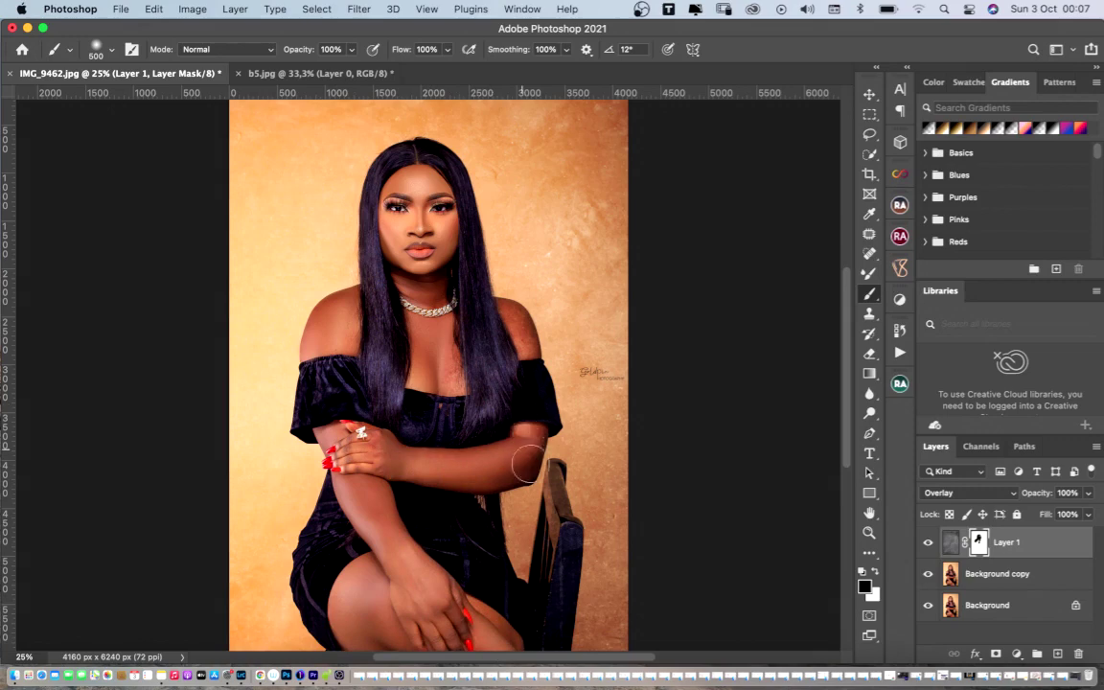
{"action": "mouse_move", "coordinate": [501, 337]}
{"action": "left_mouse_down"}
{"action": "mouse_move", "coordinate": [461, 315]}
{"action": "mouse_move", "coordinate": [456, 293]}
{"action": "mouse_move", "coordinate": [496, 322]}
{"action": "left_mouse_up"}
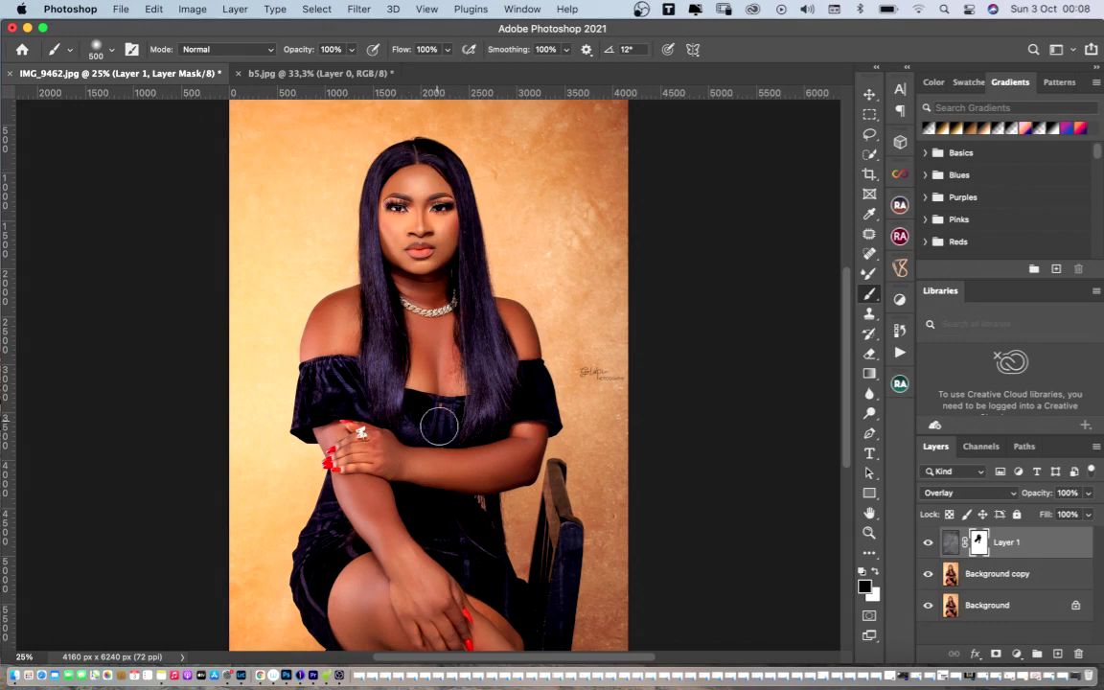
{"action": "key", "text": "super+minus"}
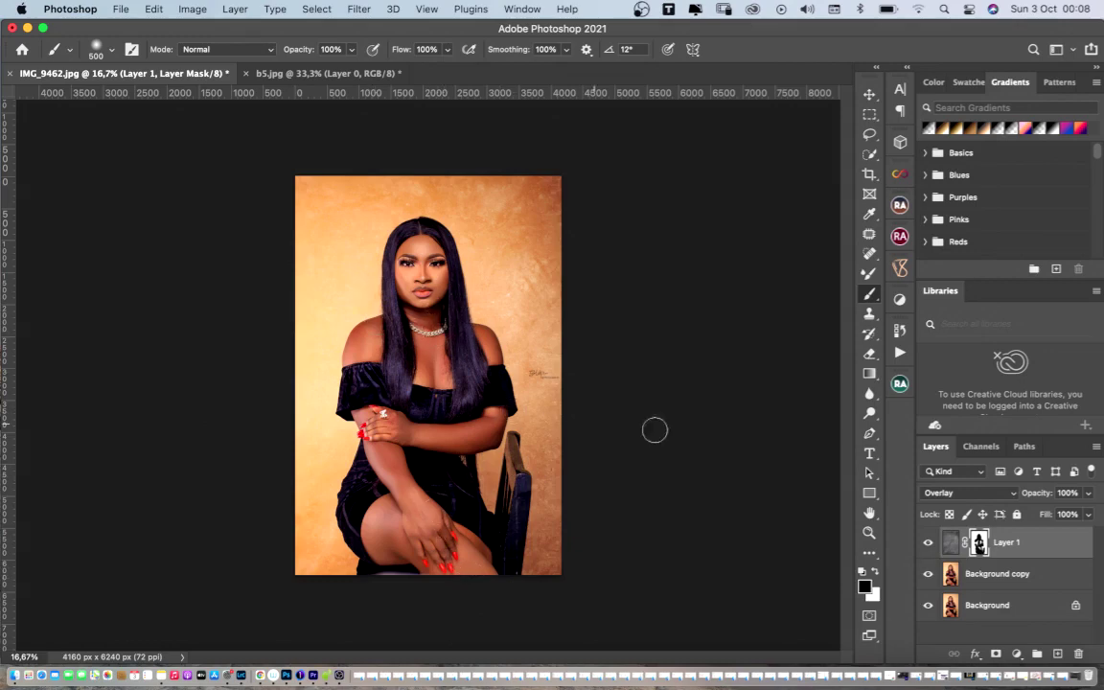
Compare the image with Layer 1's texture hidden and shown.
{"action": "left_click", "coordinate": [927, 542]}
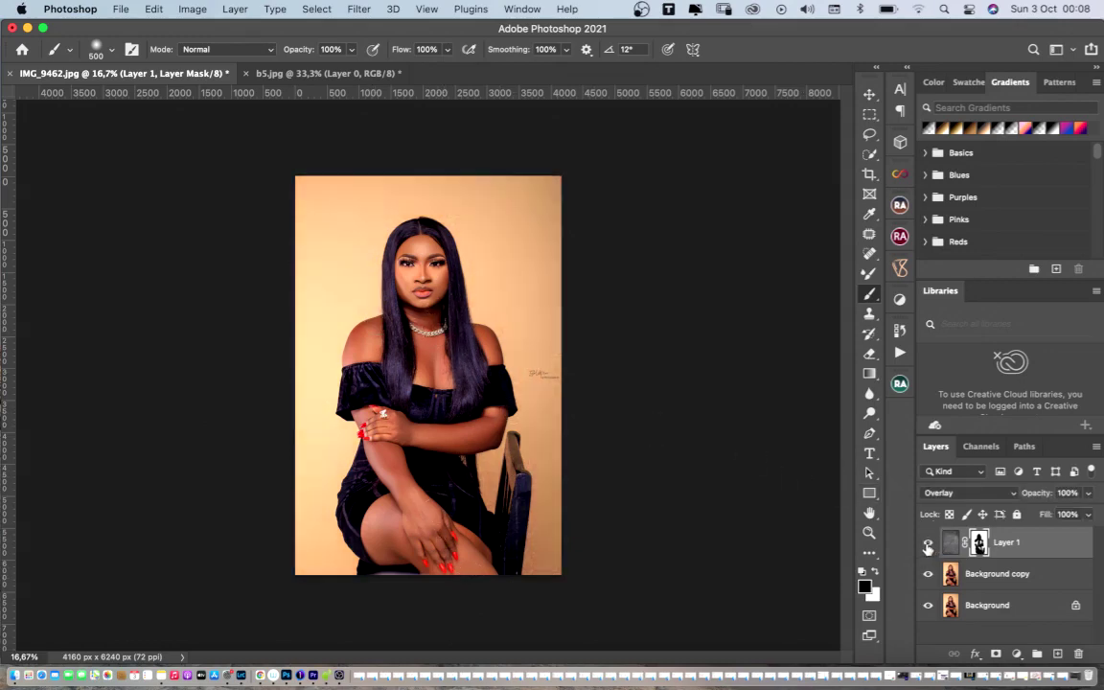
{"action": "left_click", "coordinate": [927, 542]}
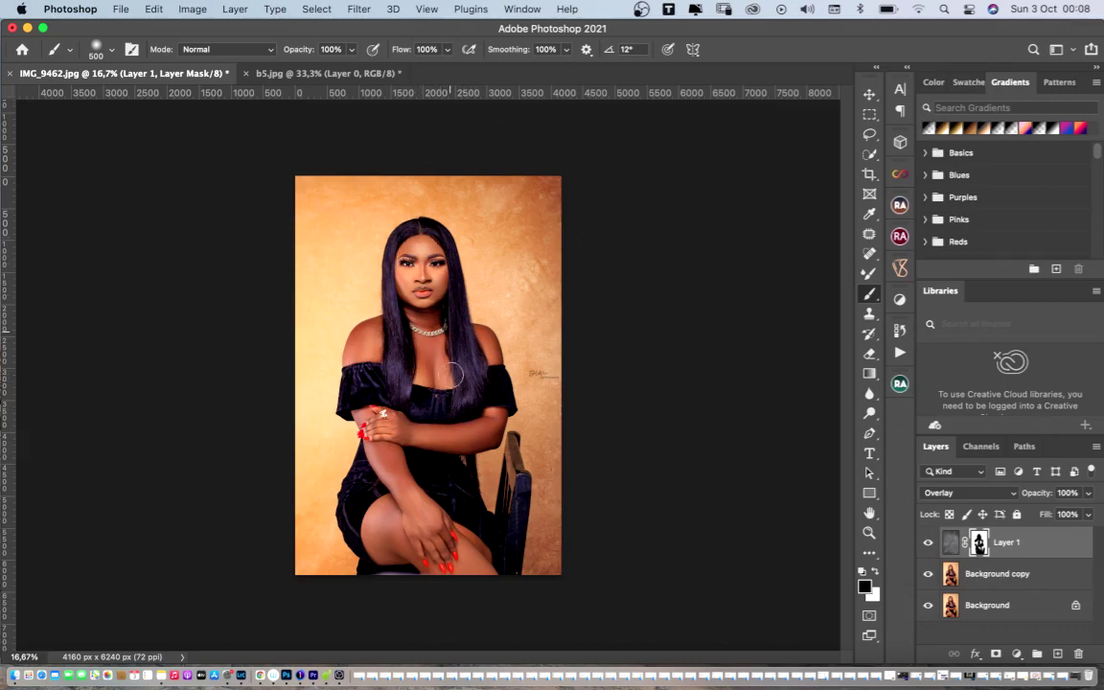
{"action": "left_click", "coordinate": [928, 541]}
{"action": "left_click", "coordinate": [928, 542]}
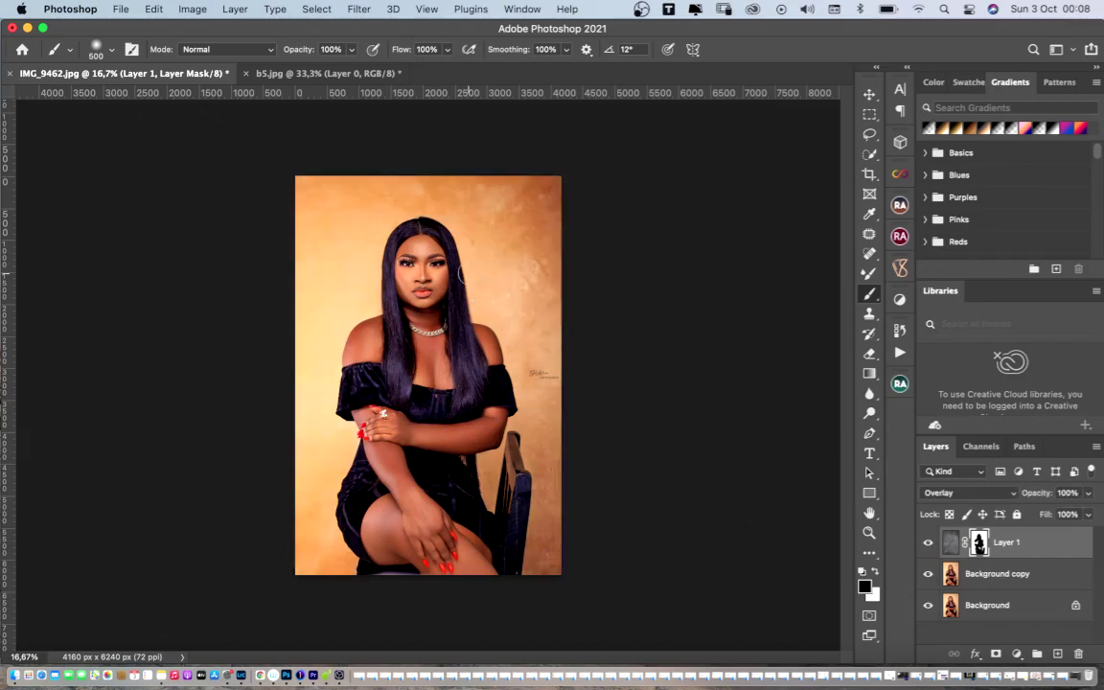
Set Layer 1's opacity to 86% and duplicate it as Layer 1 copy.
{"action": "left_click", "coordinate": [1087, 492]}
{"action": "left_click_drag", "start_coordinate": [1087, 513], "coordinate": [1072, 515]}
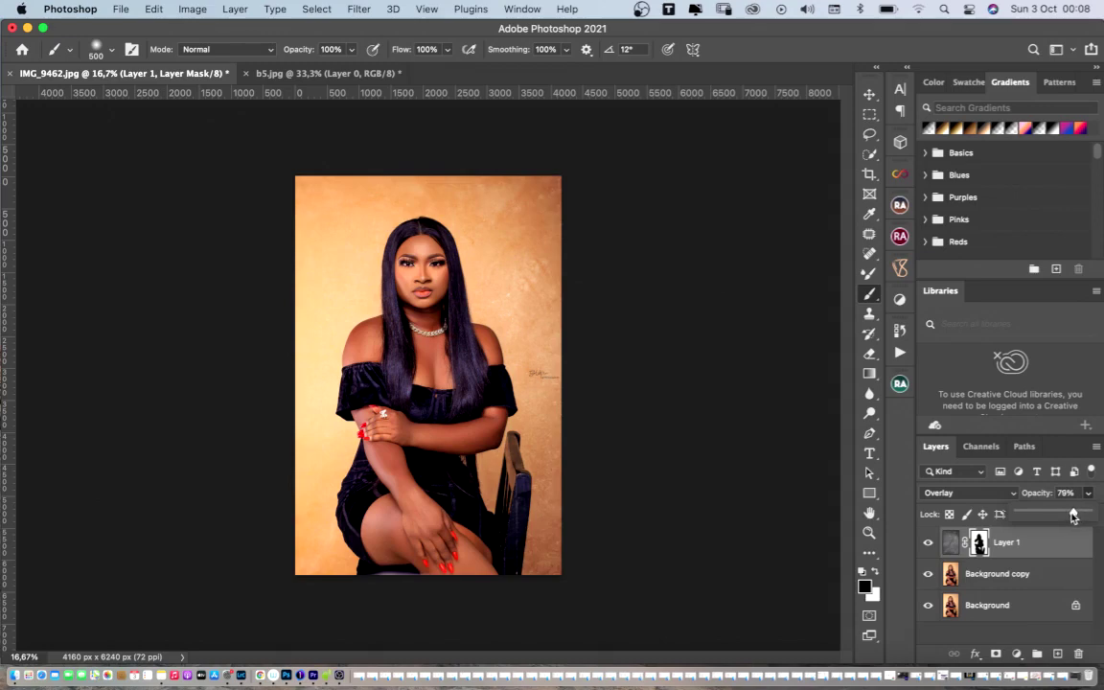
{"action": "left_click_drag", "start_coordinate": [1073, 513], "coordinate": [1076, 514]}
{"action": "left_click", "coordinate": [949, 542]}
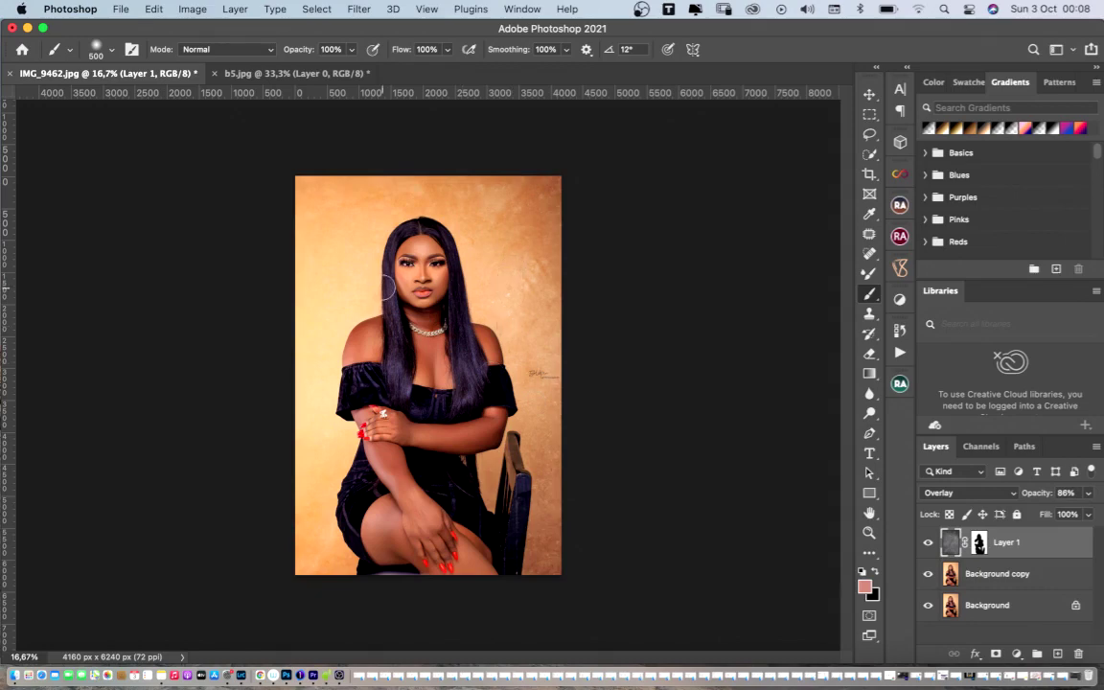
{"action": "left_click_drag", "start_coordinate": [1023, 543], "coordinate": [1058, 650]}
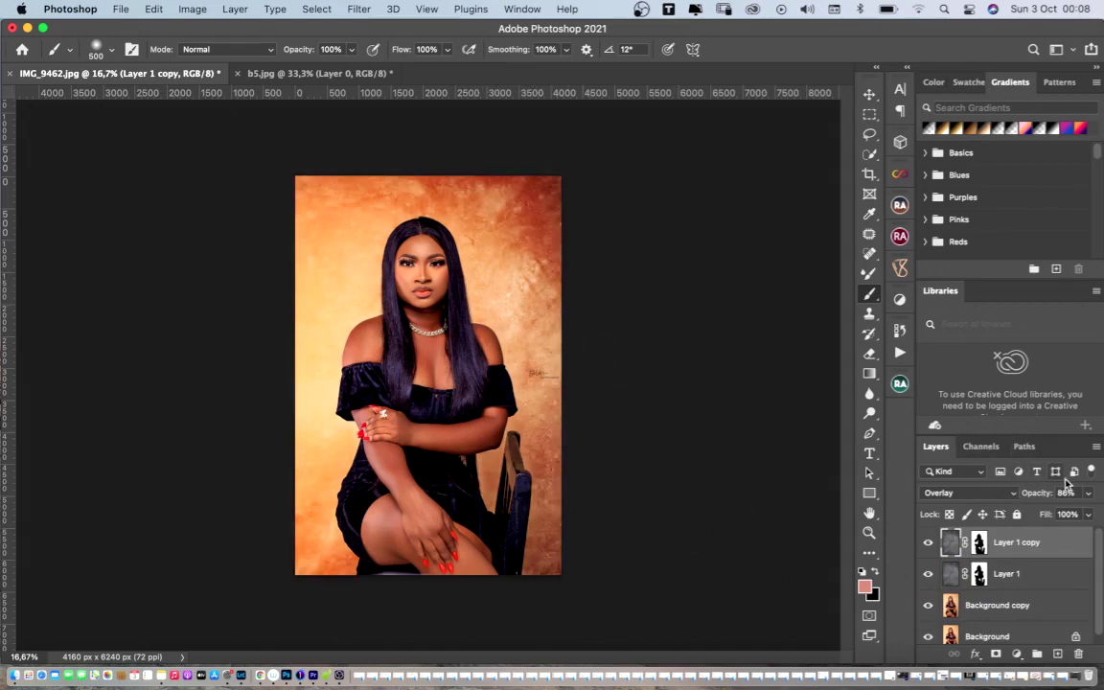
Lower Layer 1 copy's opacity to 40%, then select it together with Layer 1.
{"action": "left_click_drag", "start_coordinate": [1087, 498], "coordinate": [1057, 516]}
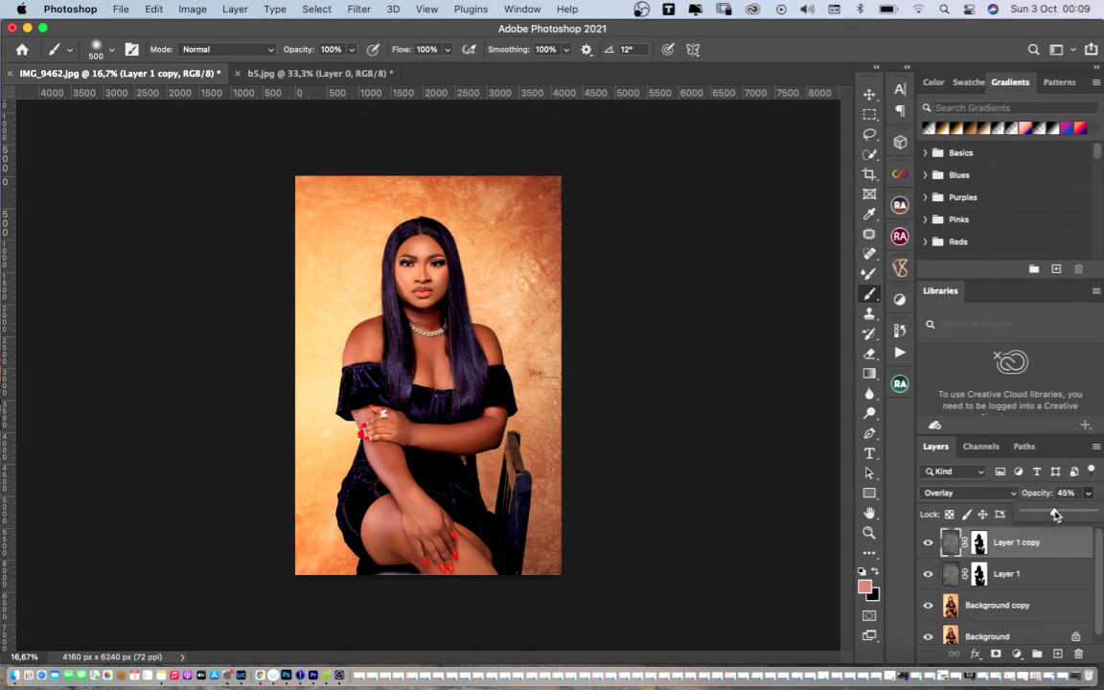
{"action": "left_click_drag", "start_coordinate": [1055, 515], "coordinate": [1051, 516]}
{"action": "left_click", "coordinate": [1019, 577], "text": "shift"}
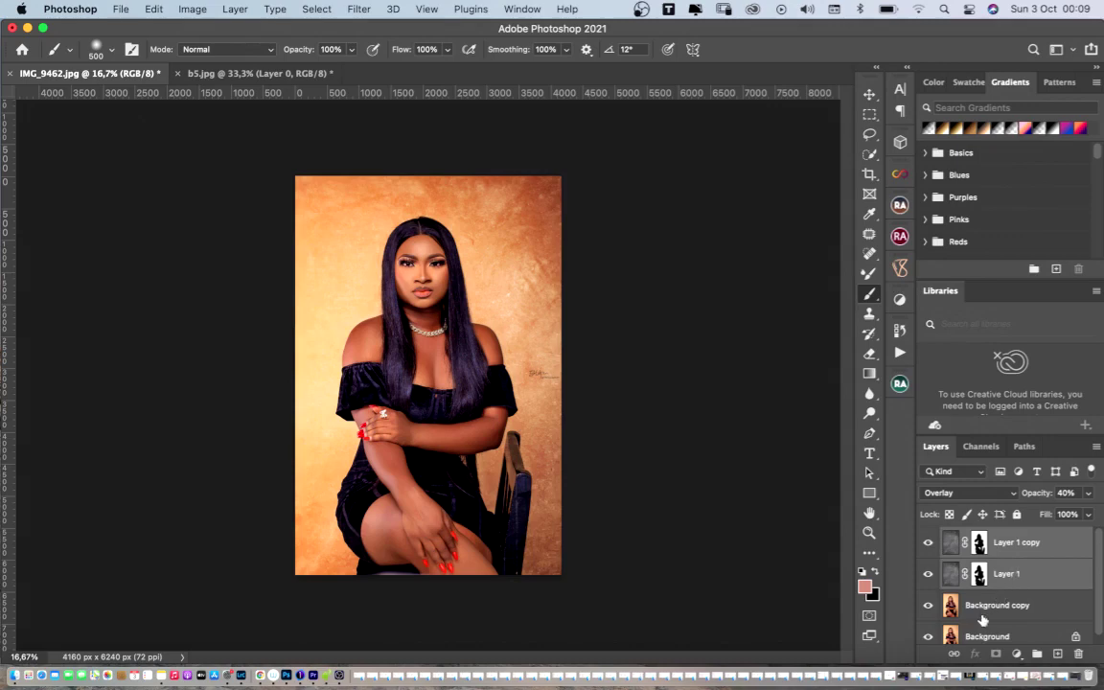
Group Layer 1 and Layer 1 copy into Group 1 with Cmd+G.
{"action": "left_click", "coordinate": [1095, 449]}
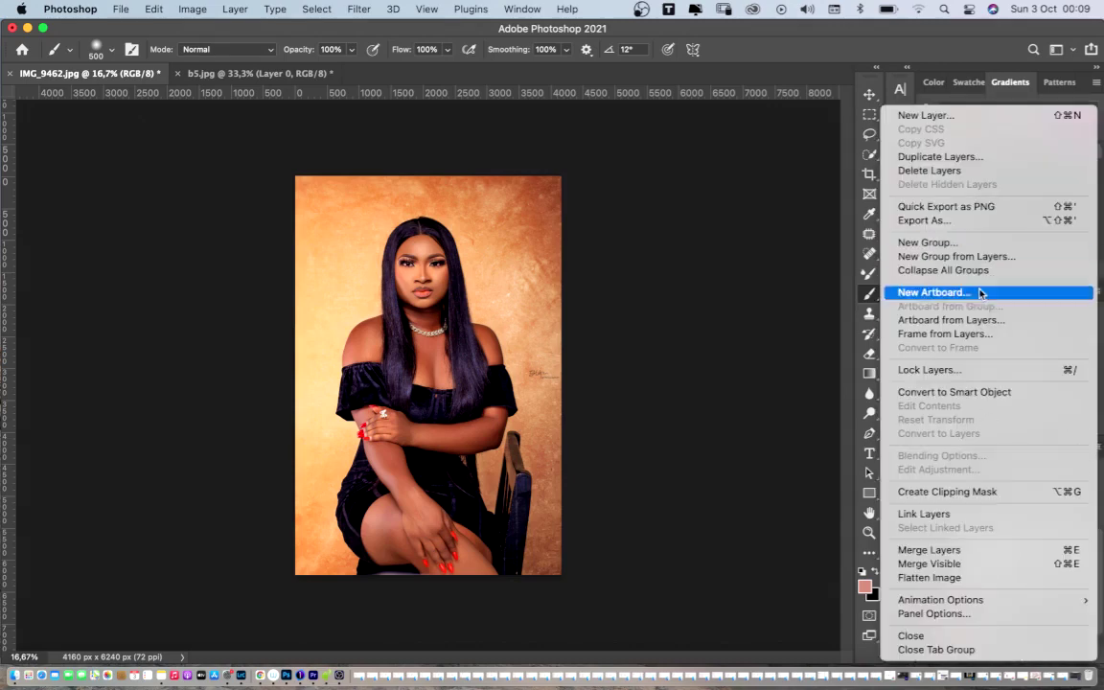
{"action": "left_click", "coordinate": [794, 438]}
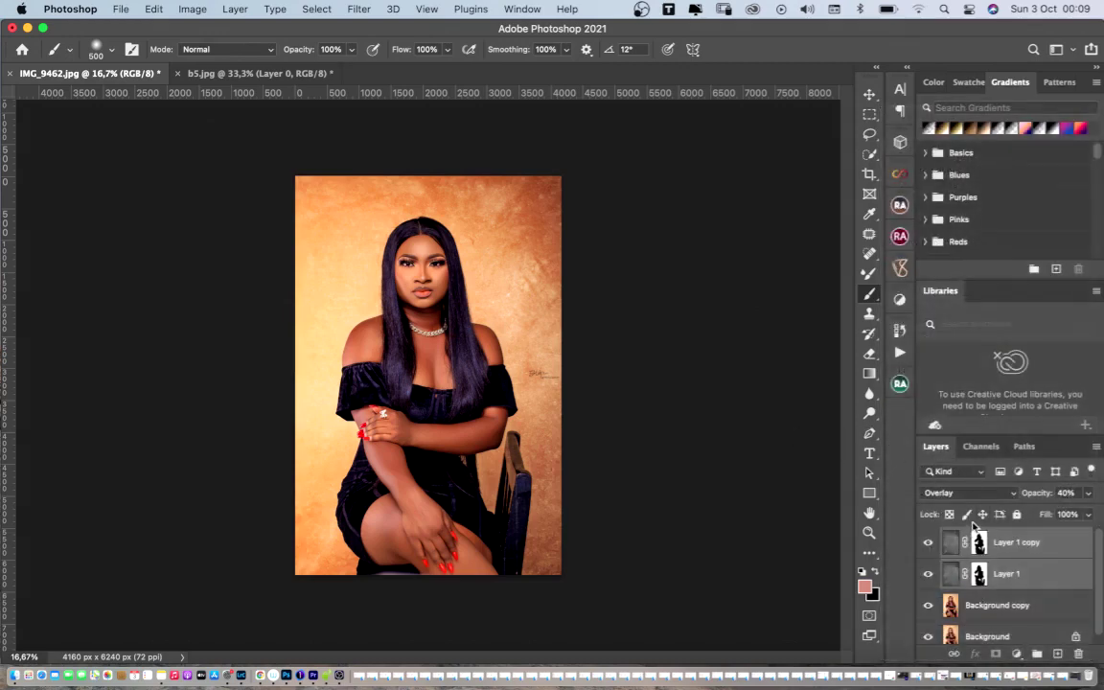
{"action": "key", "text": "super+g"}
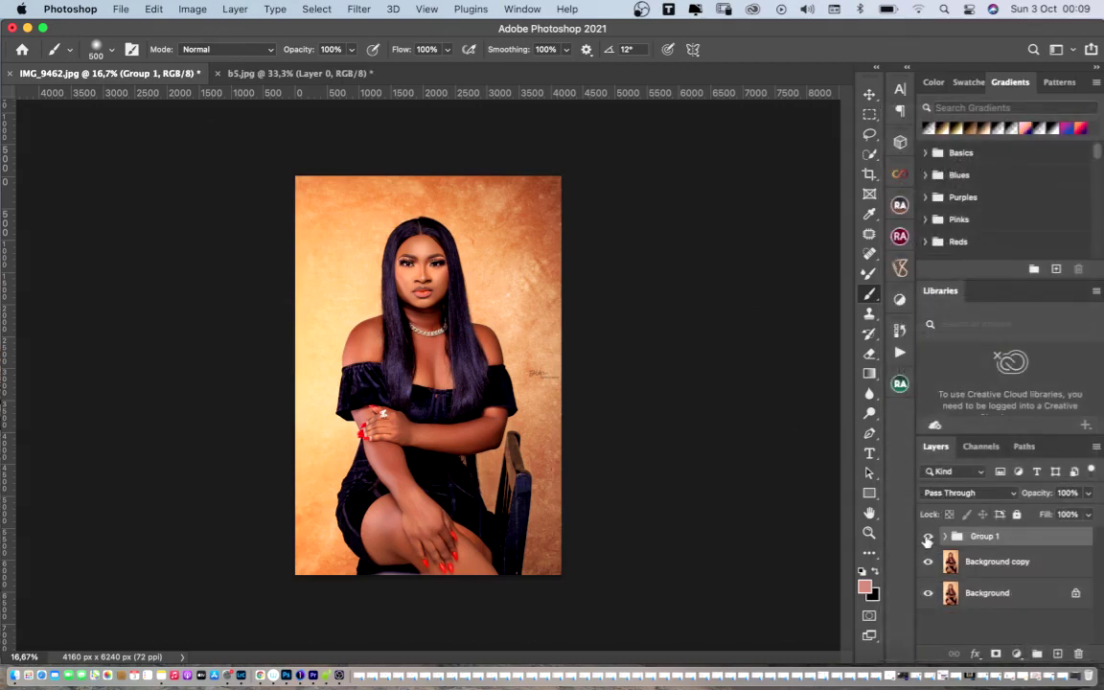
Toggle Group 1's visibility to compare the backdrop with and without the texture.
{"action": "left_click", "coordinate": [927, 537]}
{"action": "left_click", "coordinate": [926, 537]}
{"action": "left_click", "coordinate": [927, 537]}
{"action": "left_click", "coordinate": [927, 538]}
{"action": "left_click", "coordinate": [927, 537]}
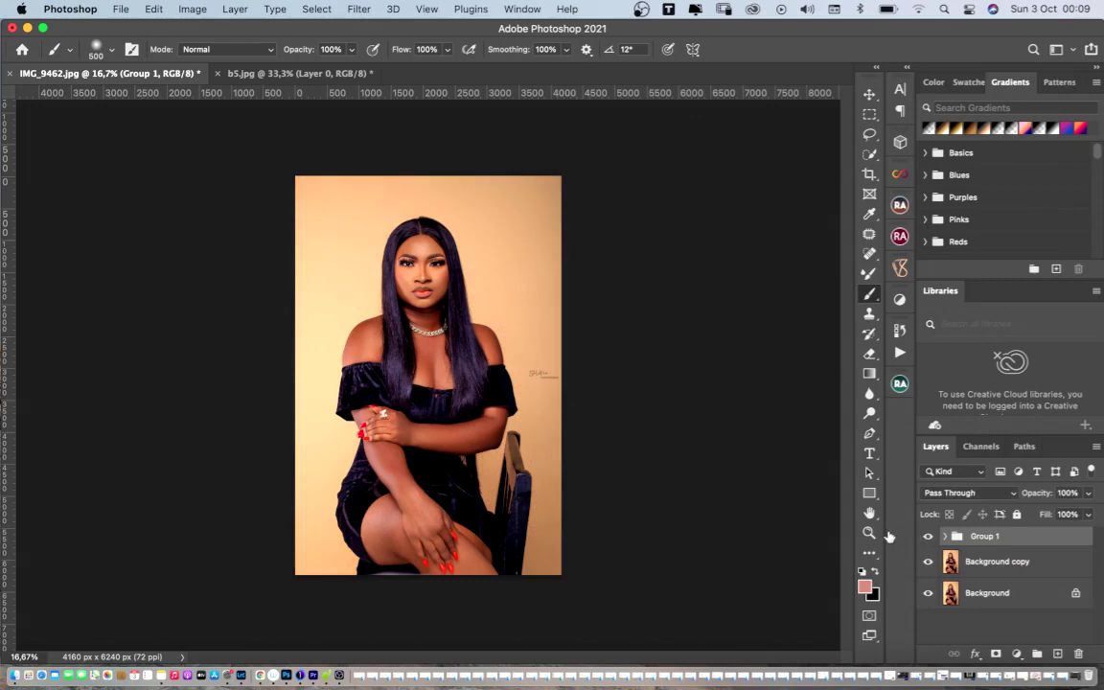
{"action": "key", "text": "super+comma"}
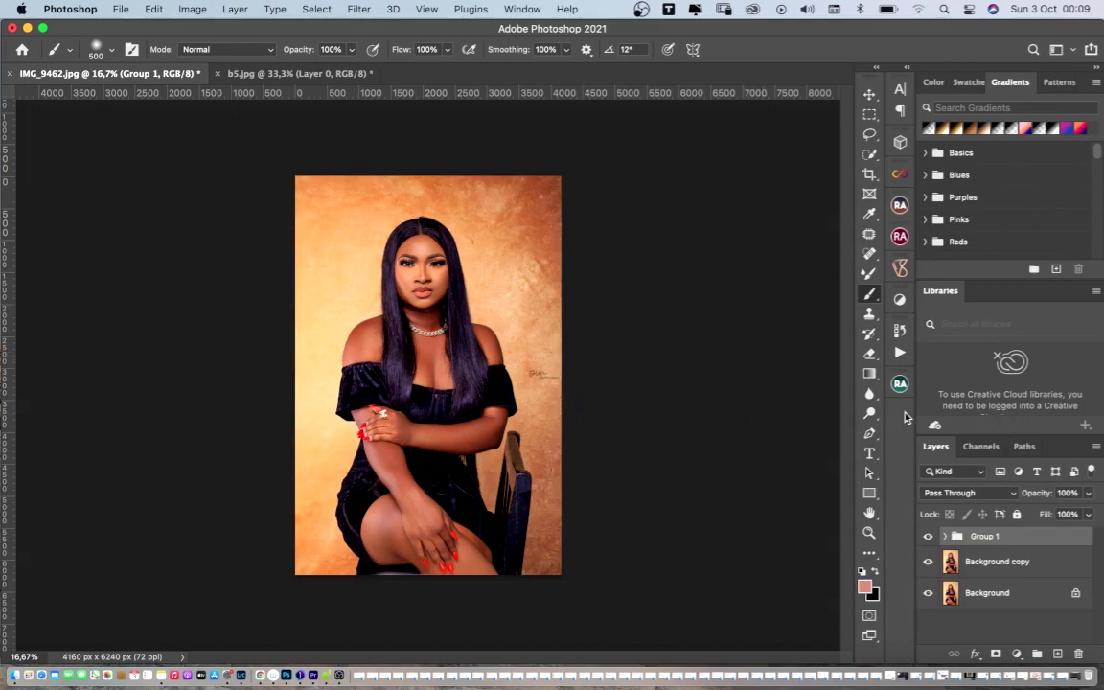
Set Group 1's opacity to 79% to soften the stone texture.
{"action": "left_click", "coordinate": [1088, 493]}
{"action": "left_click_drag", "start_coordinate": [1081, 515], "coordinate": [1077, 515]}
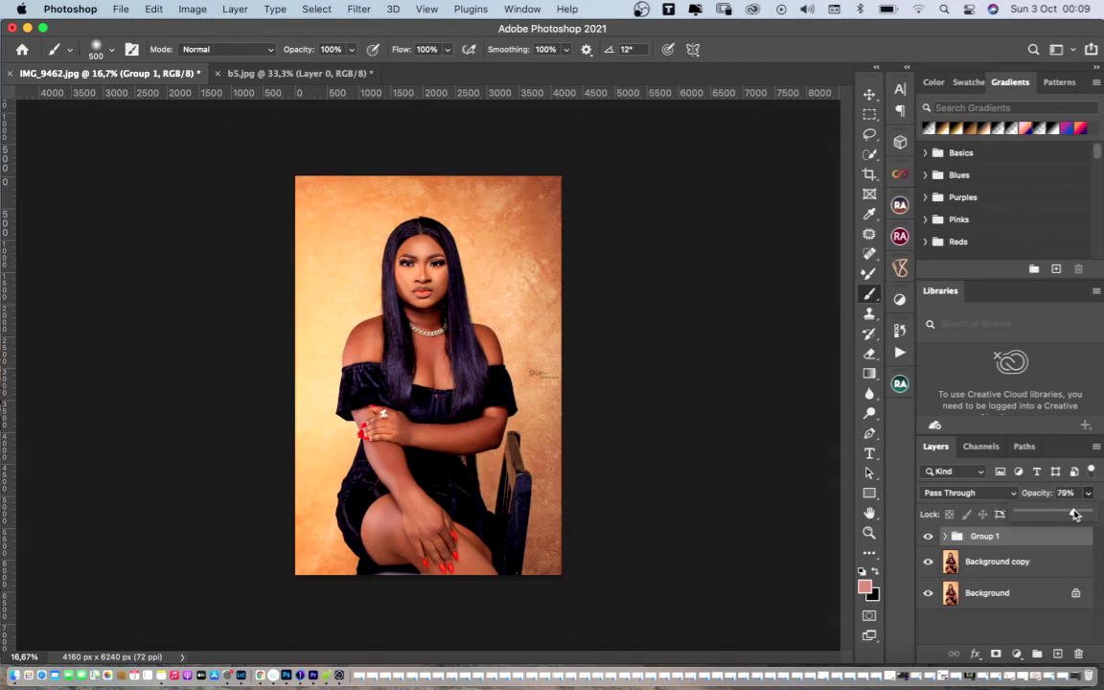
{"action": "left_click", "coordinate": [996, 537]}
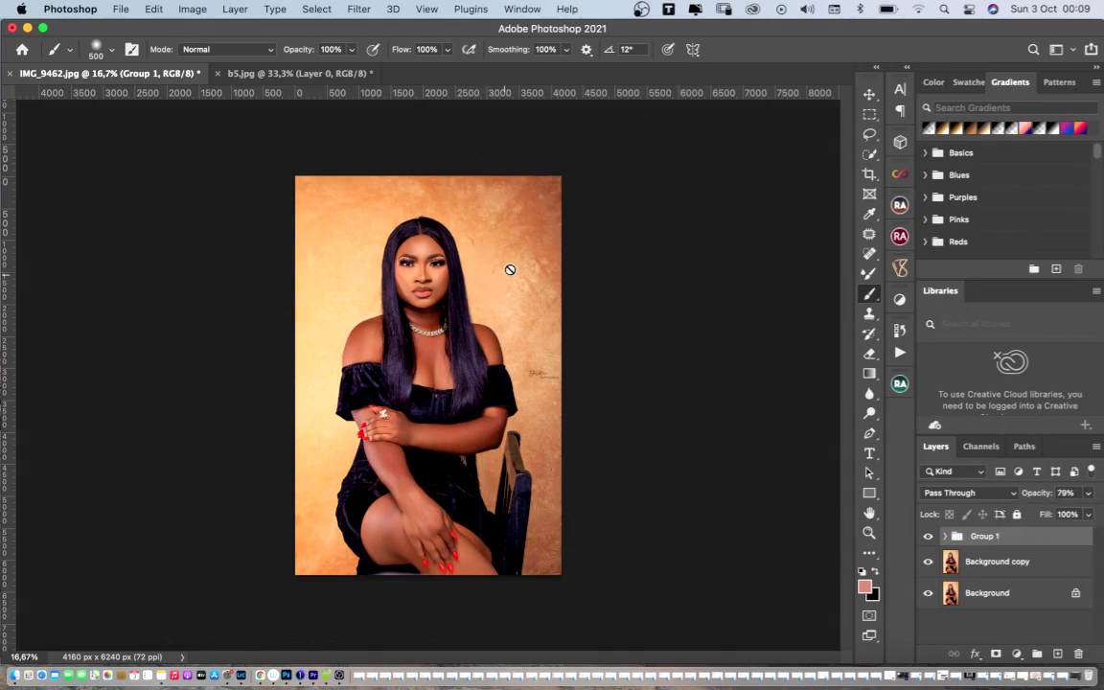